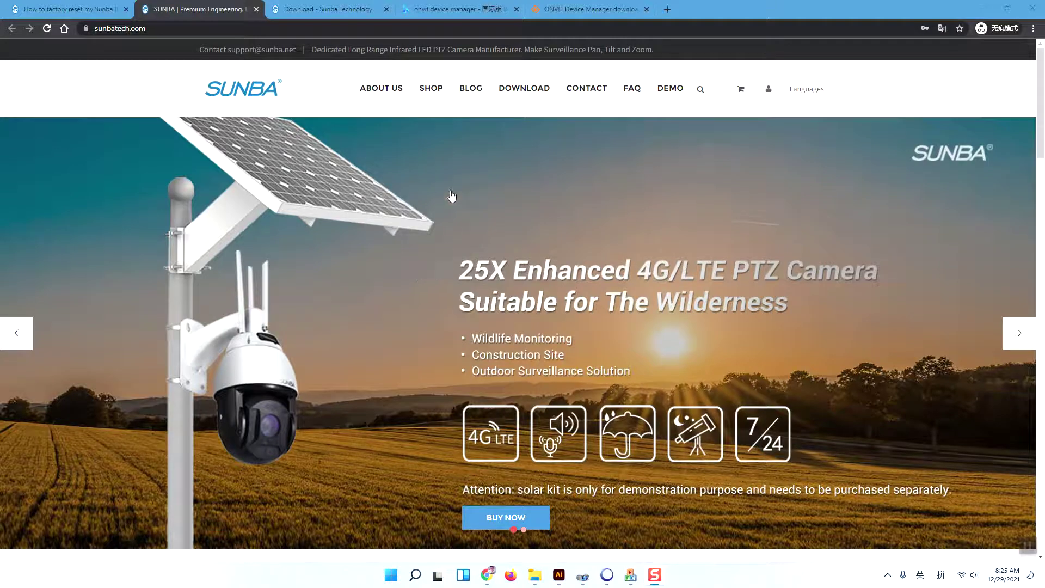
# Step: Browse Sunba's Lite Series camera listing, including the 305-D4X, 405-D20X and 601-D20X V2 models
pyautogui.moveTo(441, 105)
pyautogui.click(394, 251)
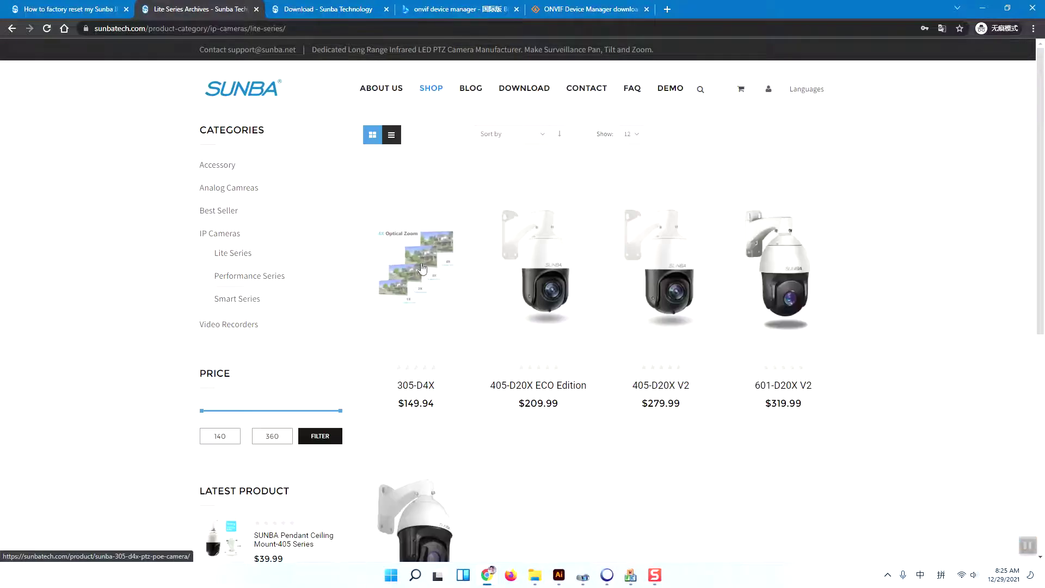
pyautogui.scroll(-2, 483, 381)
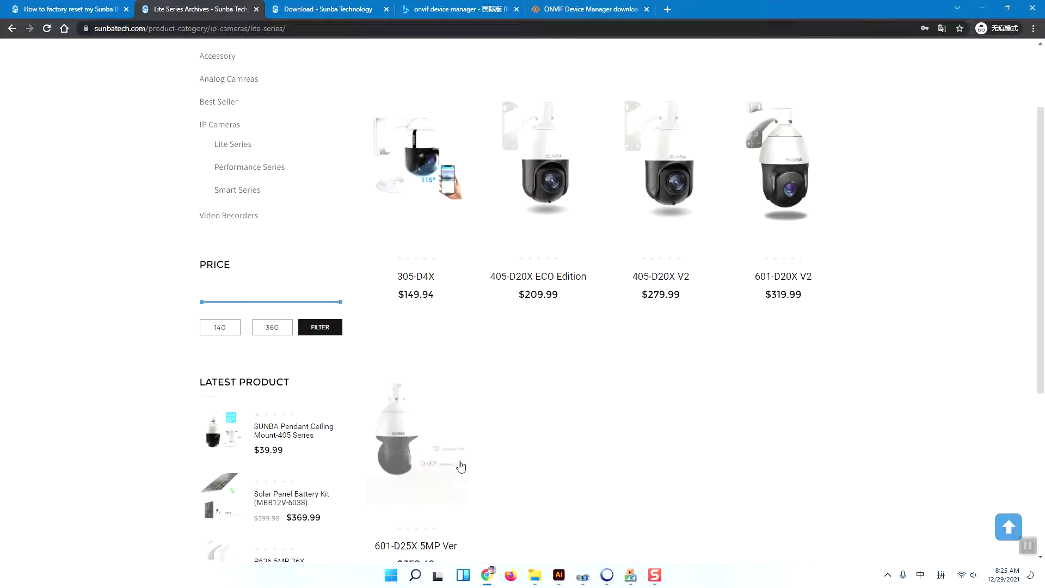
pyautogui.scroll(-1, 469, 443)
pyautogui.scroll(2, 471, 446)
pyautogui.scroll(1, 472, 445)
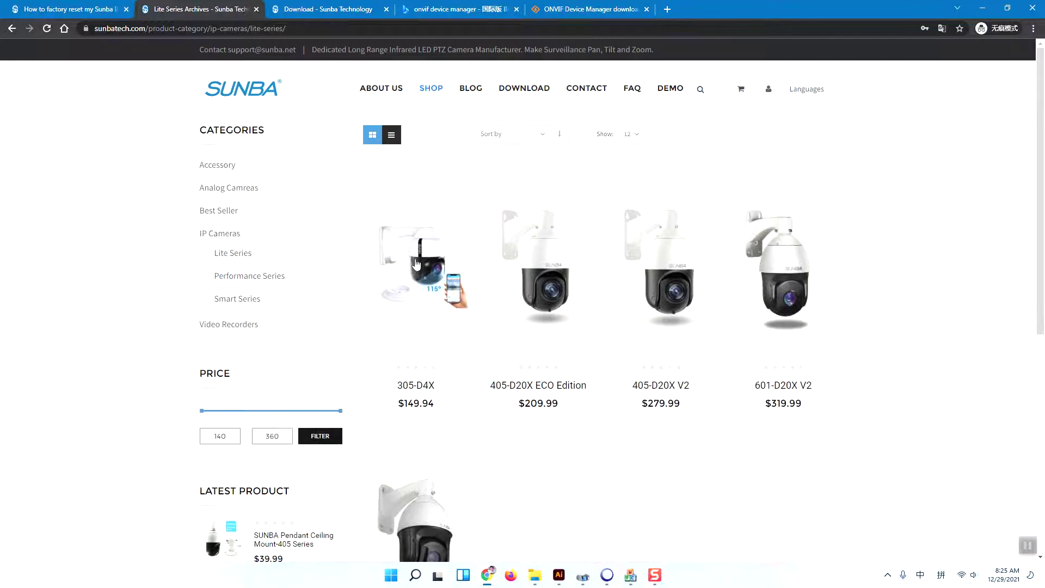
pyautogui.scroll(-1, 426, 284)
pyautogui.scroll(-2, 430, 245)
pyautogui.scroll(3, 438, 218)
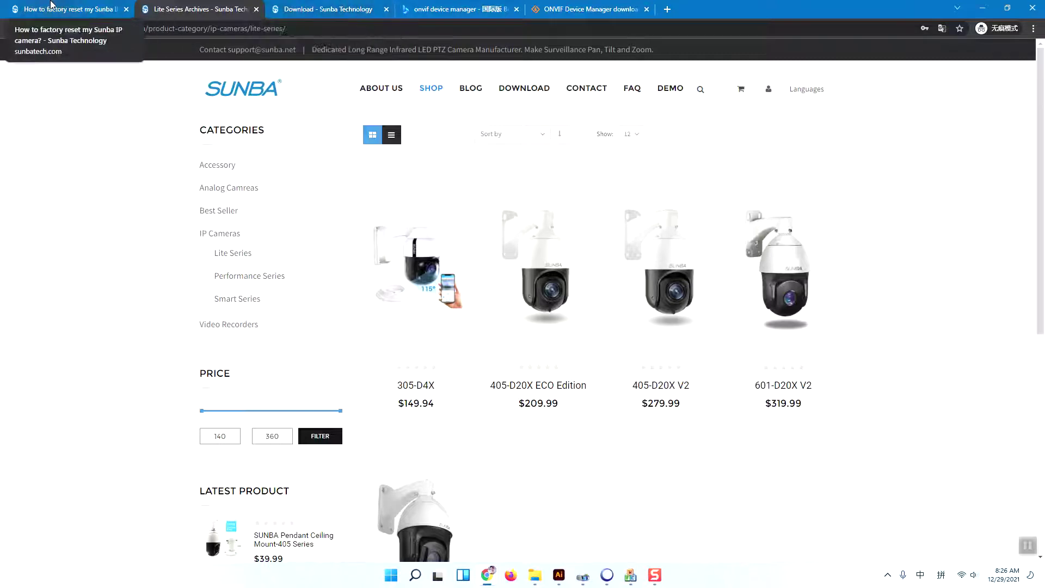
# Step: Read the 'How to factory reset my Sunba IP camera?' FAQ, then bring ResetACTool forward
pyautogui.click(71, 4)
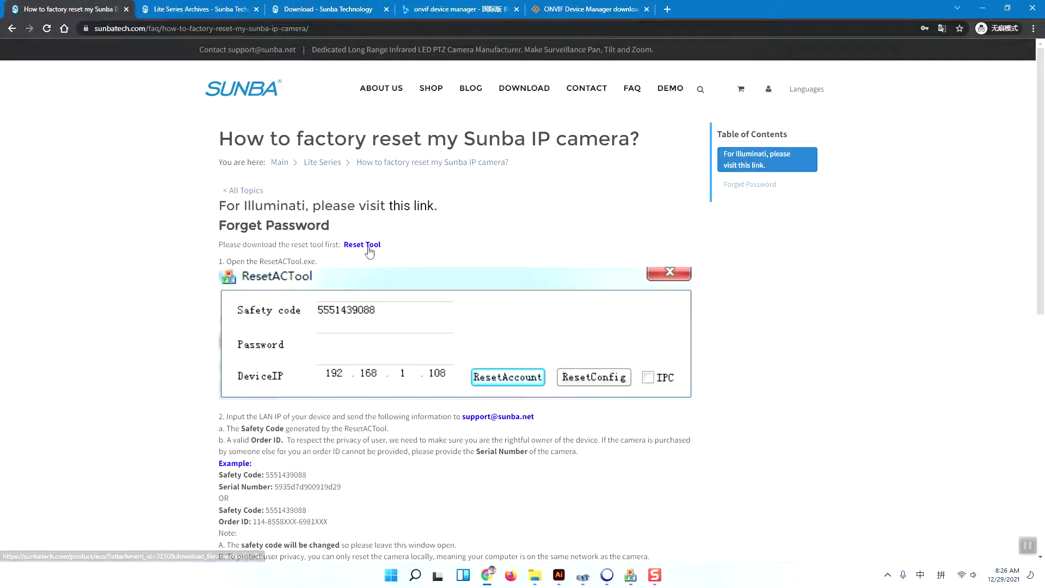
pyautogui.scroll(-1, 370, 252)
pyautogui.scroll(-1, 369, 251)
pyautogui.scroll(3, 354, 226)
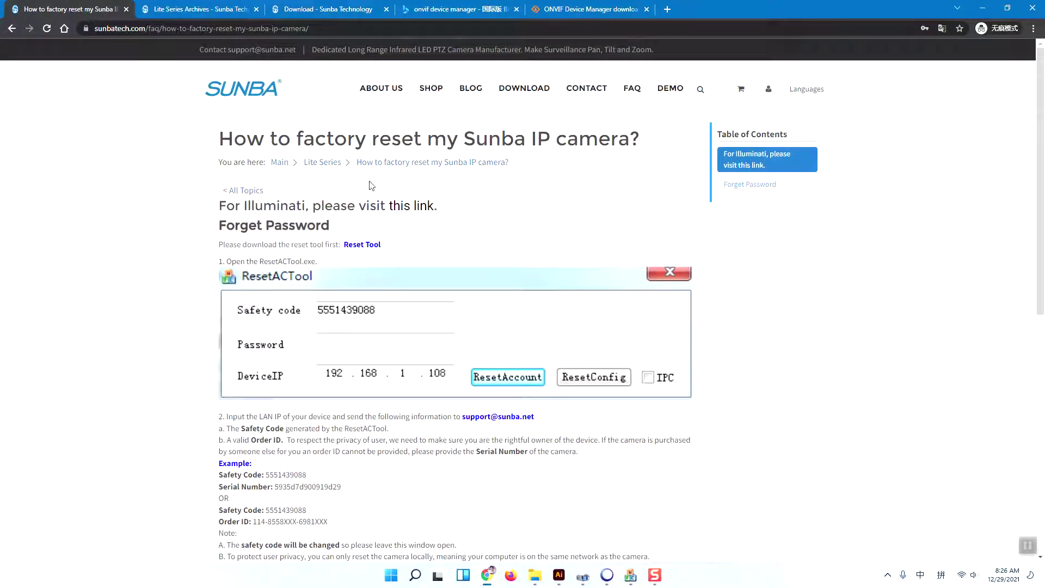
pyautogui.scroll(-1, 308, 297)
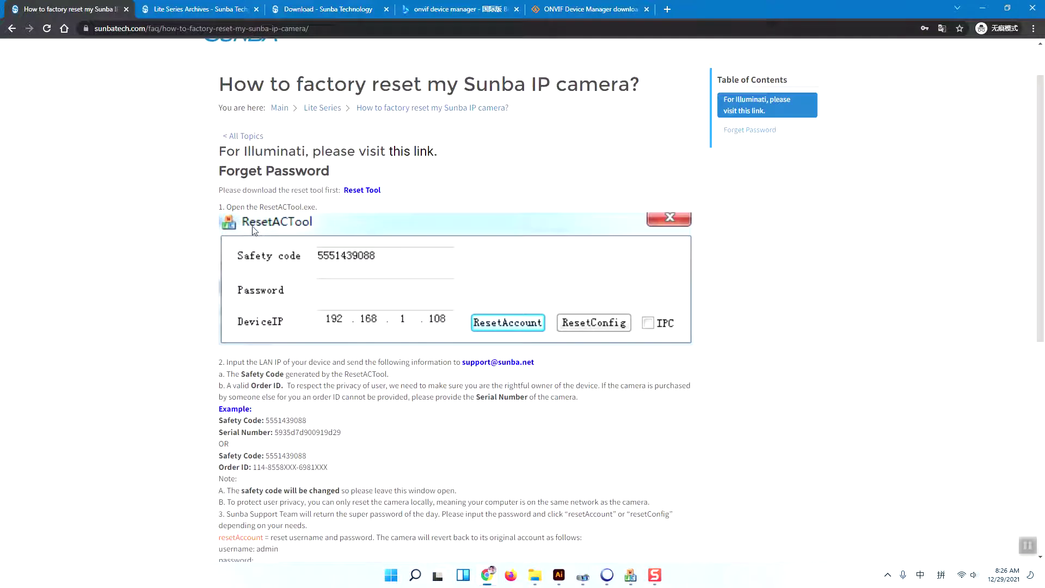
pyautogui.click(630, 576)
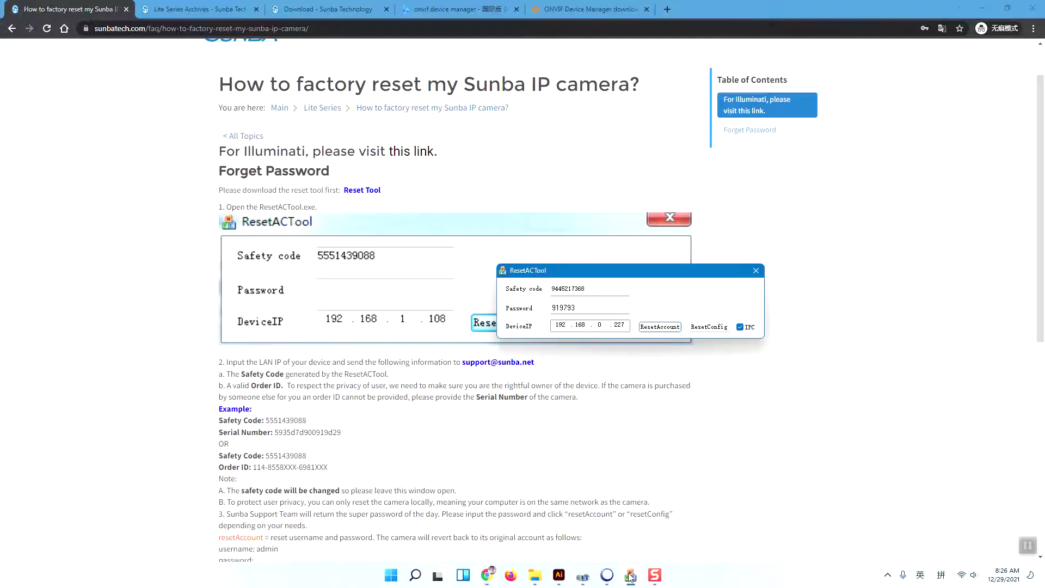
# Step: Arrange the DeviceManage and ResetACTool windows, then try an admin login to 192.168.0.227
pyautogui.click(984, 9)
pyautogui.moveTo(597, 274); pyautogui.dragTo(518, 274)
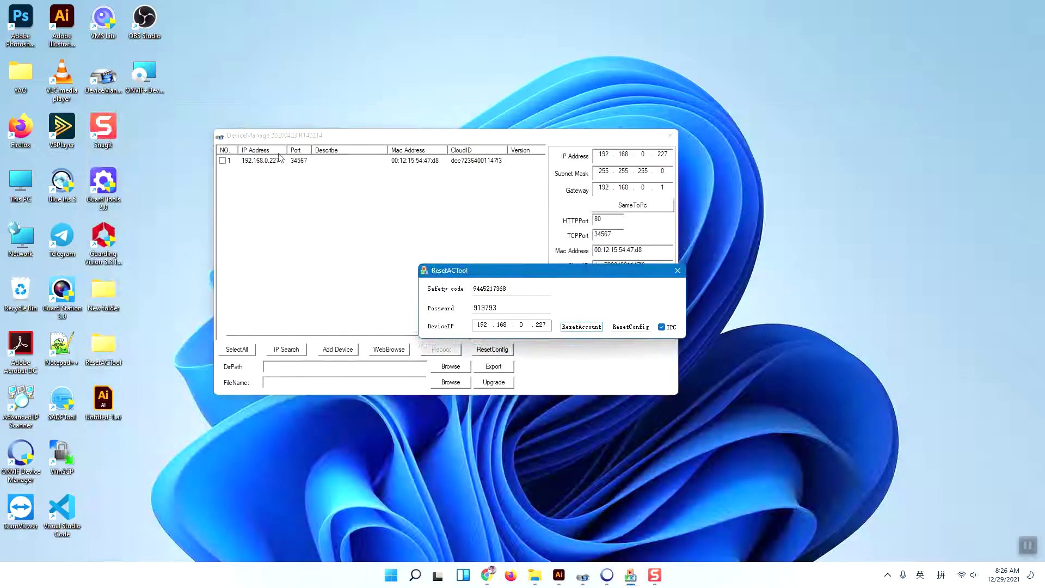
pyautogui.click(266, 162)
pyautogui.moveTo(547, 138); pyautogui.dragTo(333, 146)
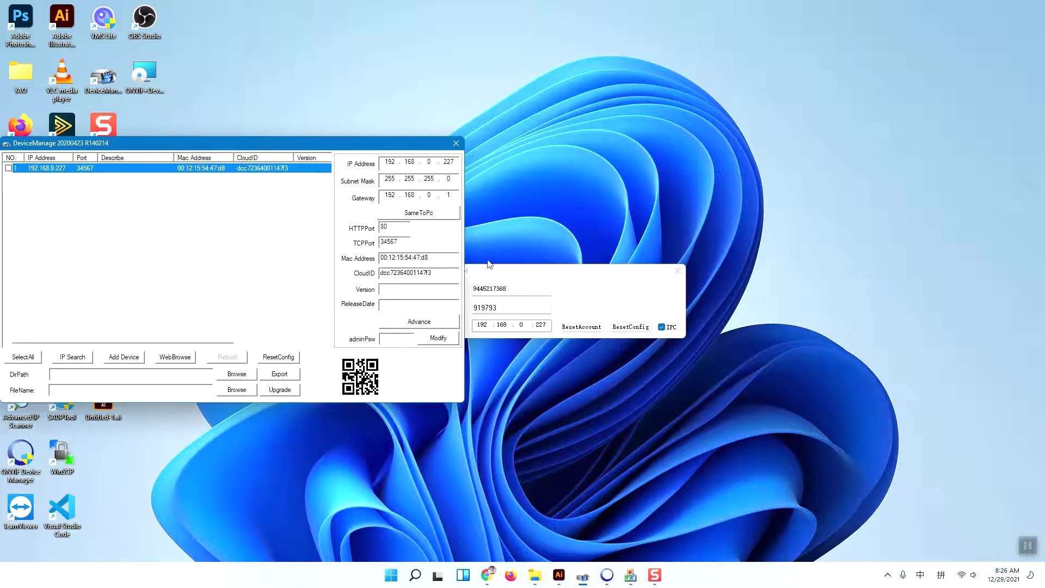
pyautogui.moveTo(261, 148); pyautogui.dragTo(316, 118)
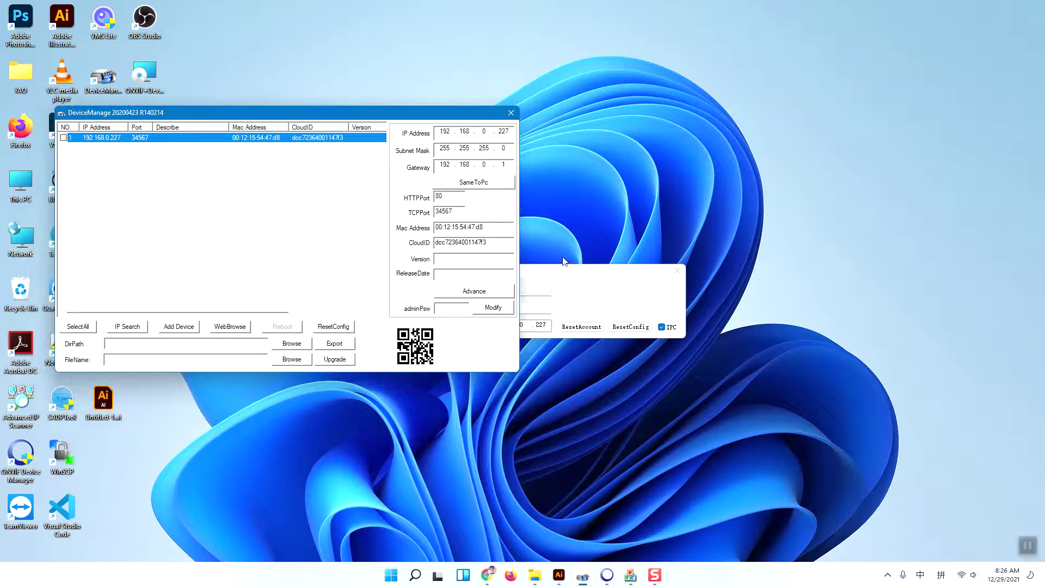
pyautogui.moveTo(601, 275); pyautogui.dragTo(633, 248)
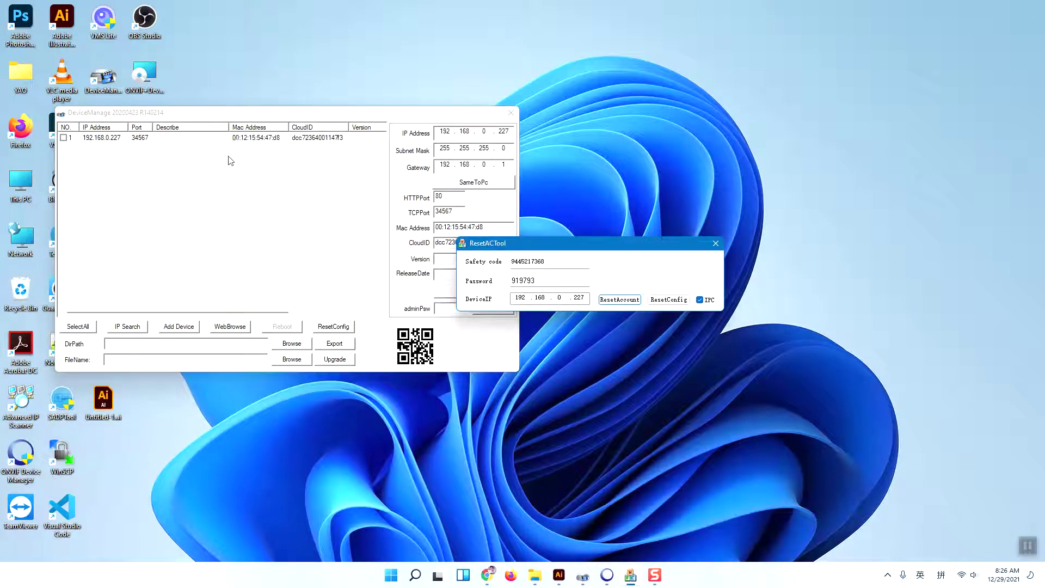
pyautogui.doubleClick(140, 140)
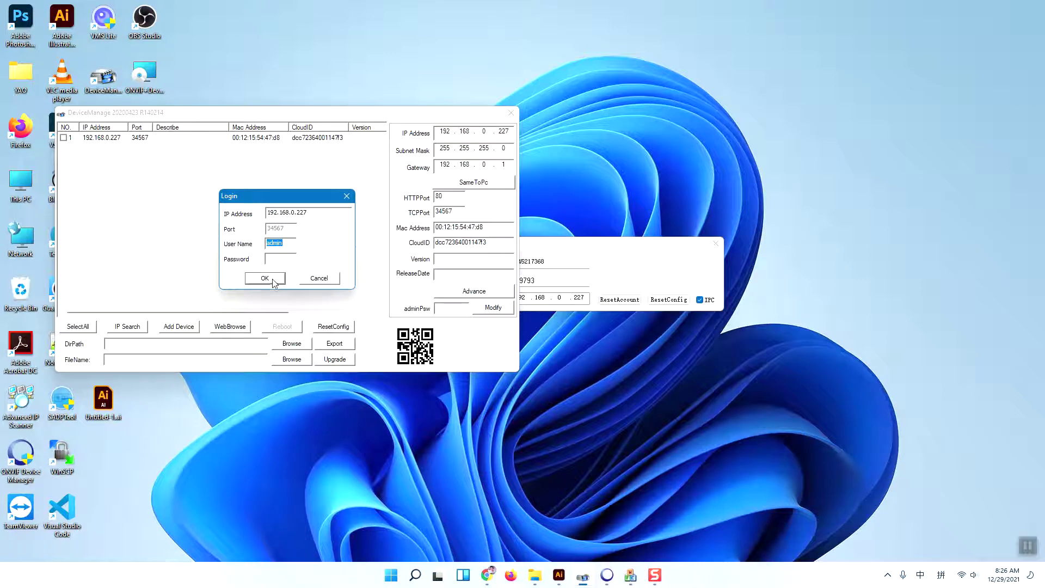
pyautogui.click(275, 280)
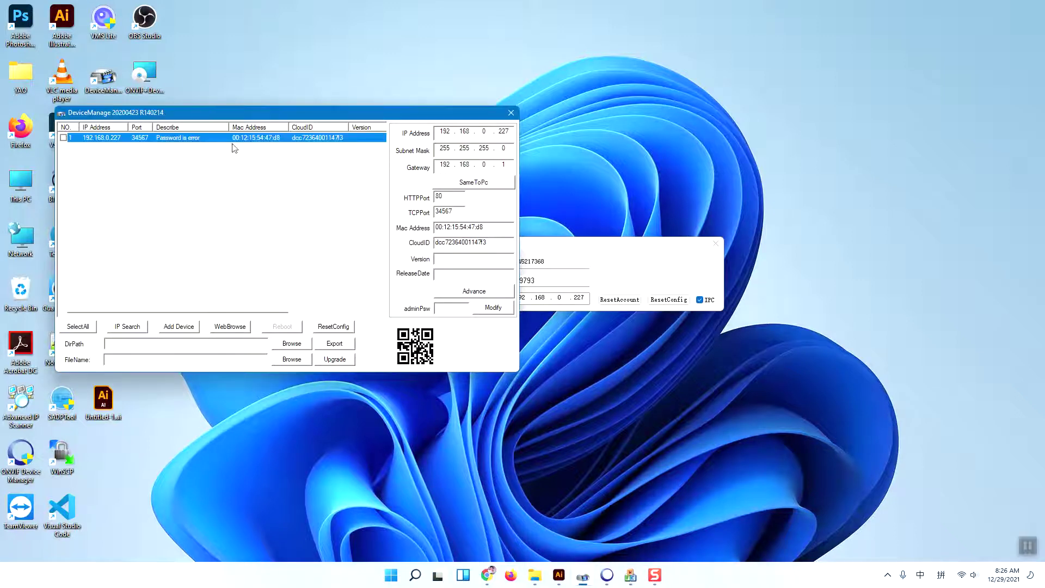
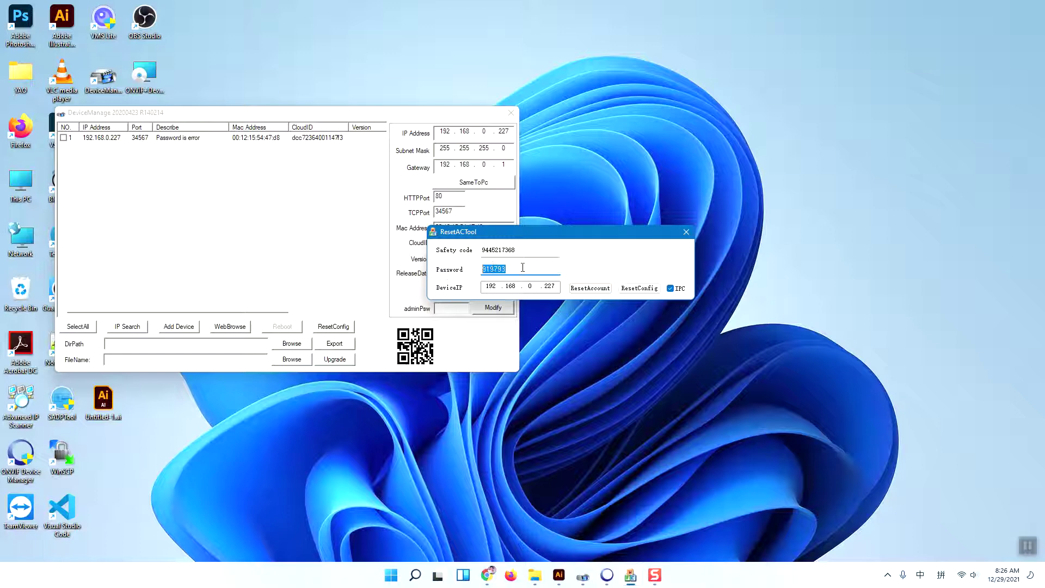
pyautogui.click(523, 267)
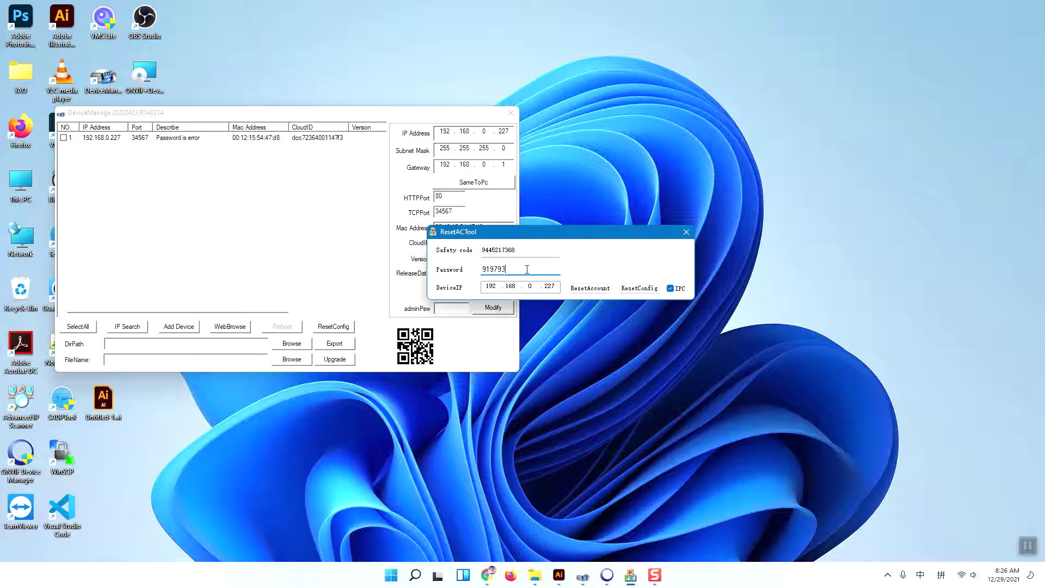
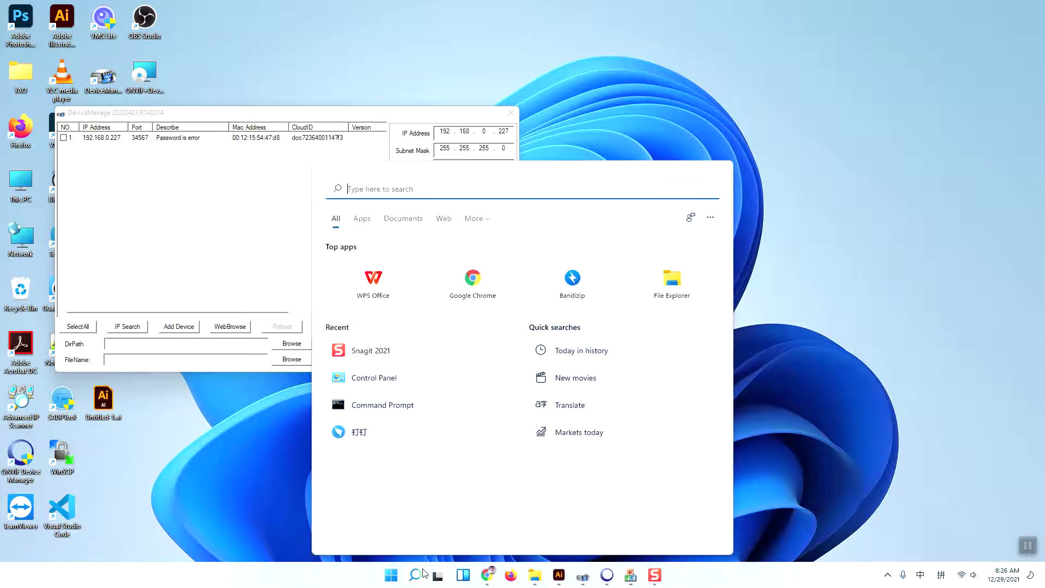
# Step: Launch Command Prompt via cmd, ping 192.168.0.227, and shift the console to reveal DeviceManage
pyautogui.write('cmd')
pyautogui.press('Return')
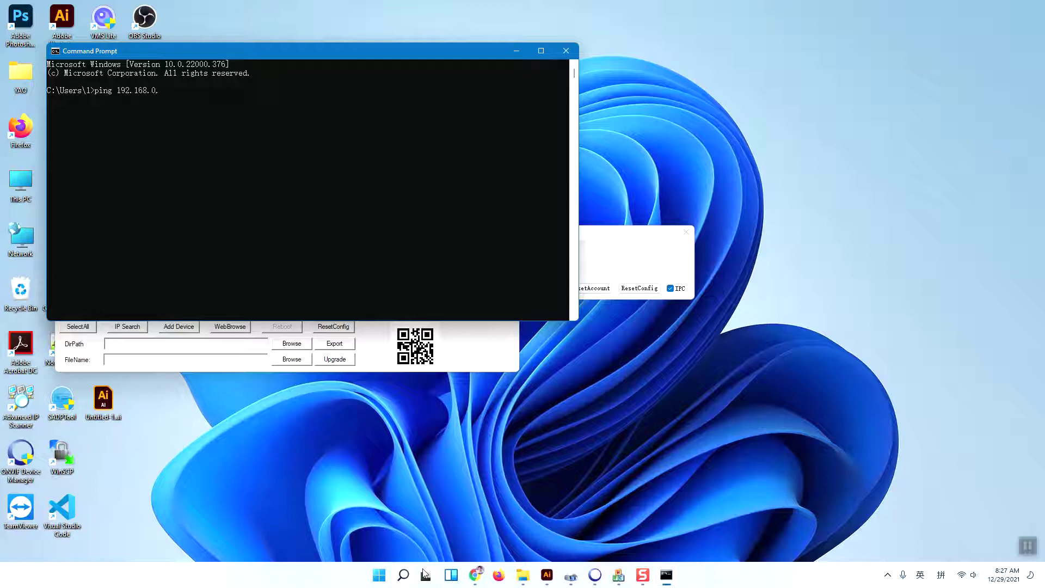
pyautogui.press('Return')
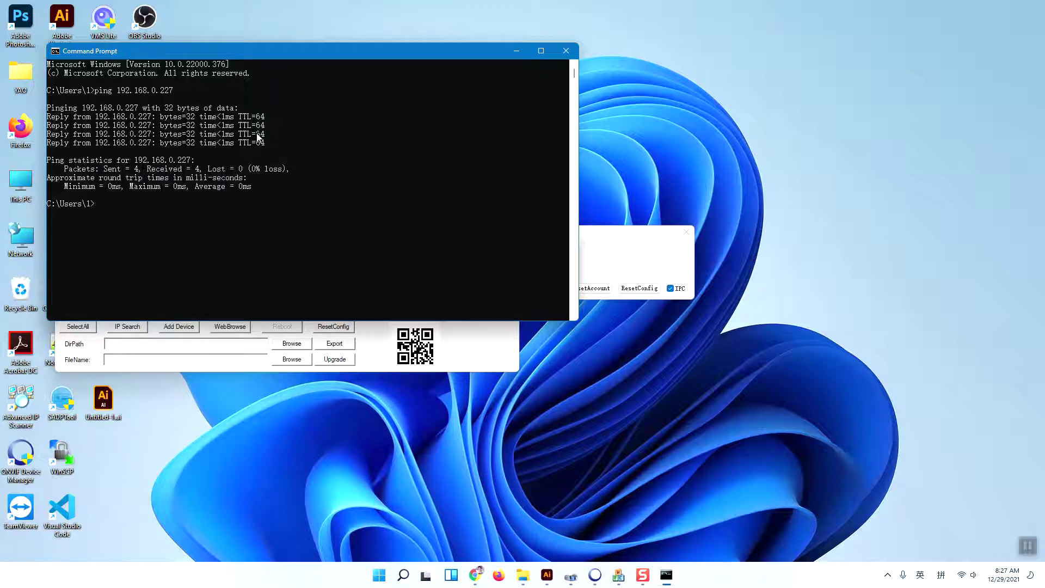
pyautogui.moveTo(226, 51); pyautogui.dragTo(386, 217)
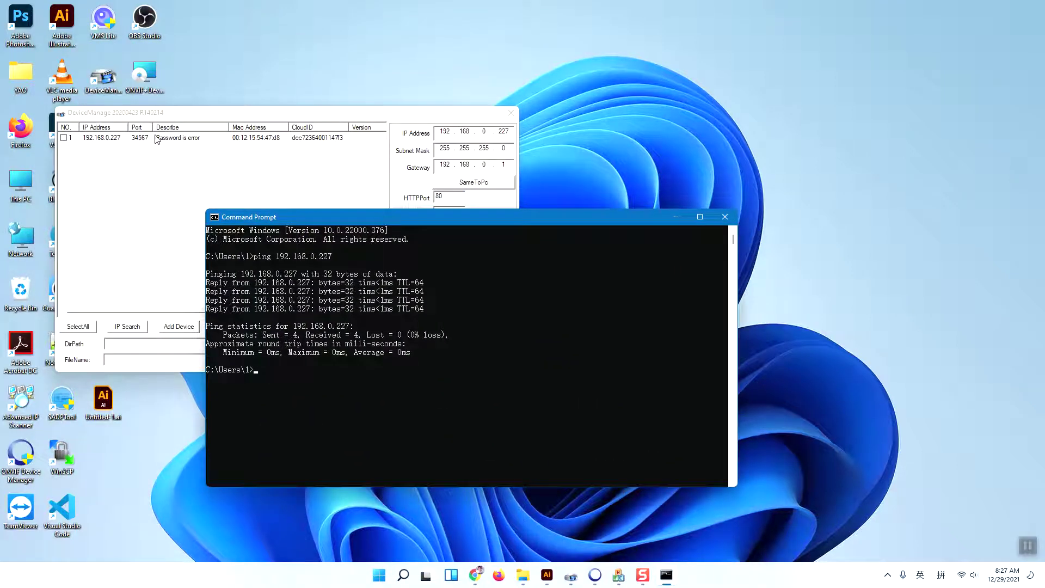
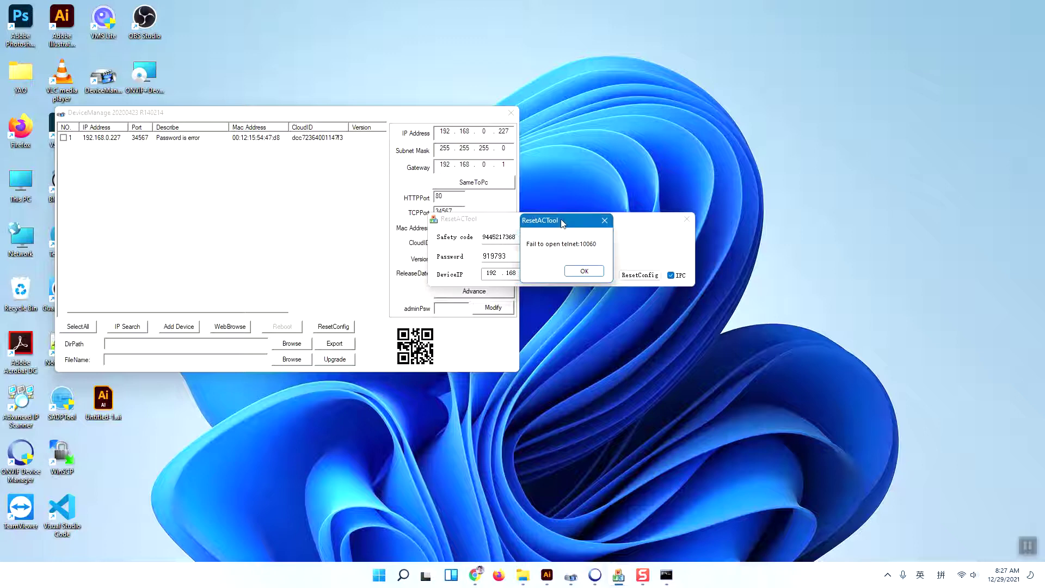
# Step: Move the 'Fail to open telnet:10060' error dialog about 36 px left to reveal the reset window
pyautogui.moveTo(558, 223); pyautogui.dragTo(538, 223)
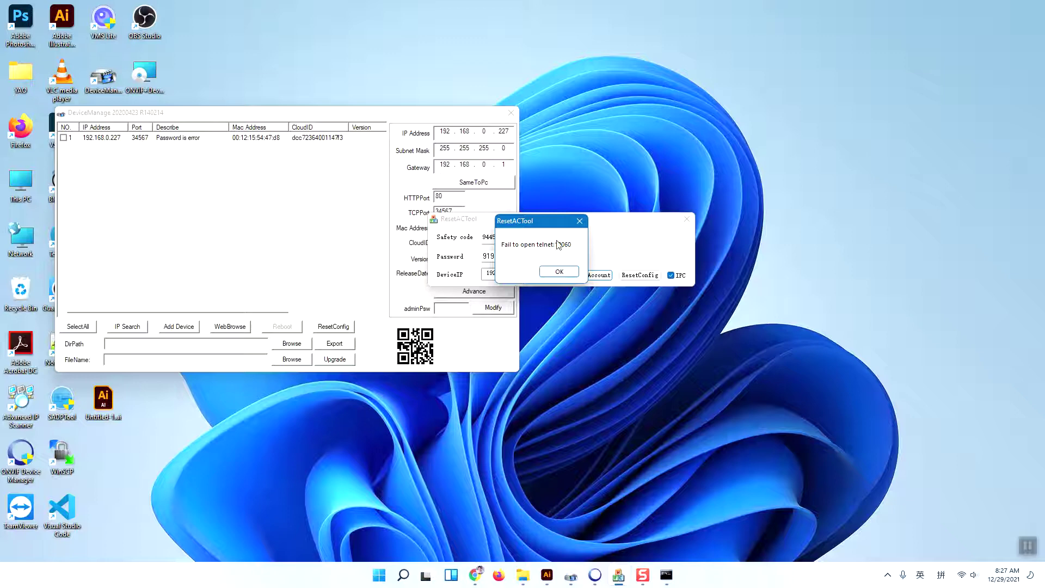
pyautogui.moveTo(543, 229); pyautogui.dragTo(532, 232)
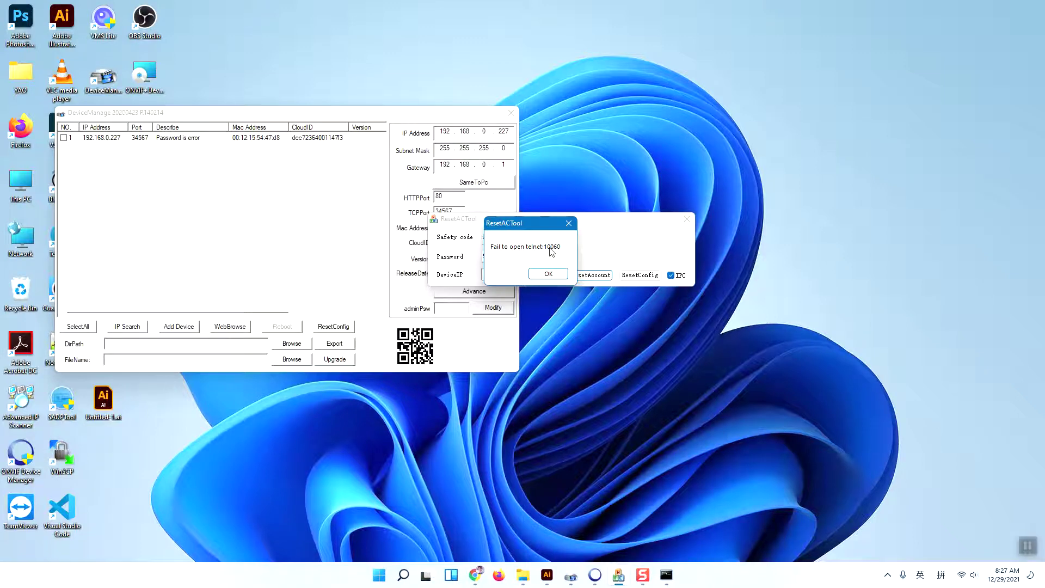
# Step: Drag the 'Fail to open telnet:10060' error message aside to reveal the safety code, password and IP fields
pyautogui.moveTo(524, 229); pyautogui.dragTo(562, 233)
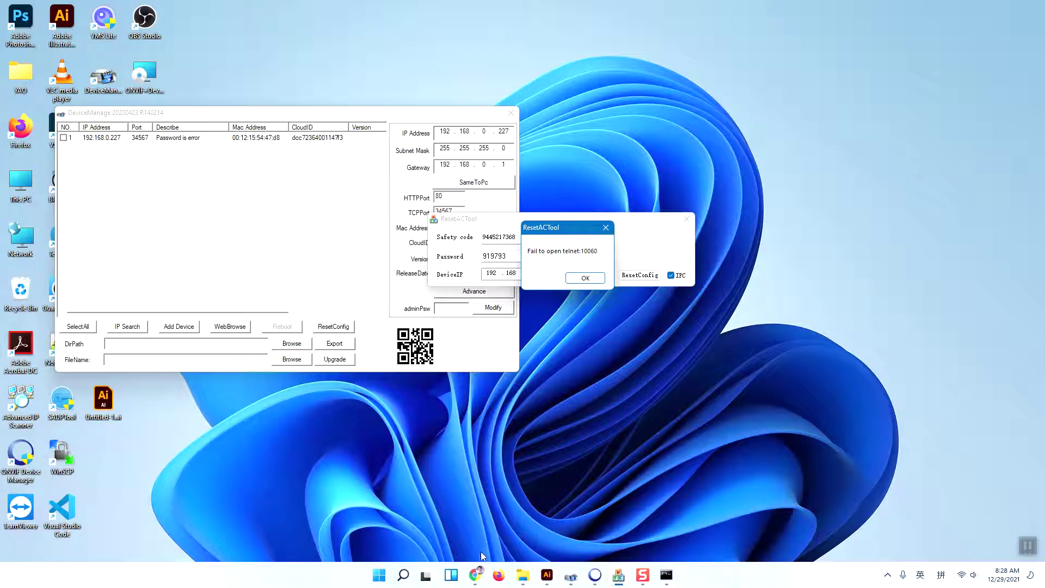
# Step: In Chrome, go from the Sunba reset guide via the Bing results to the SourceForge ONVIF Device Manager page and scroll through it
pyautogui.moveTo(478, 575)
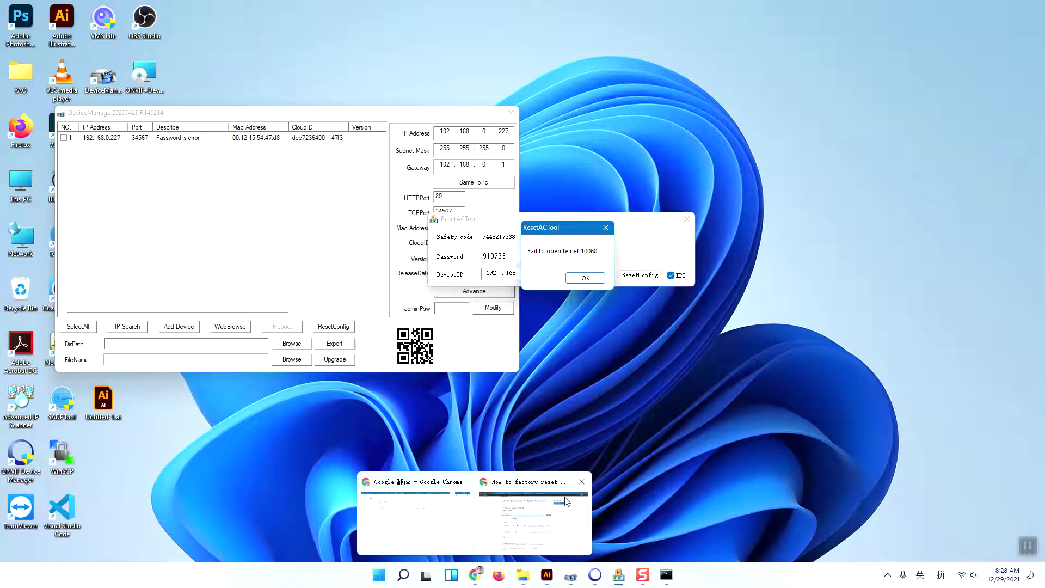
pyautogui.click(541, 520)
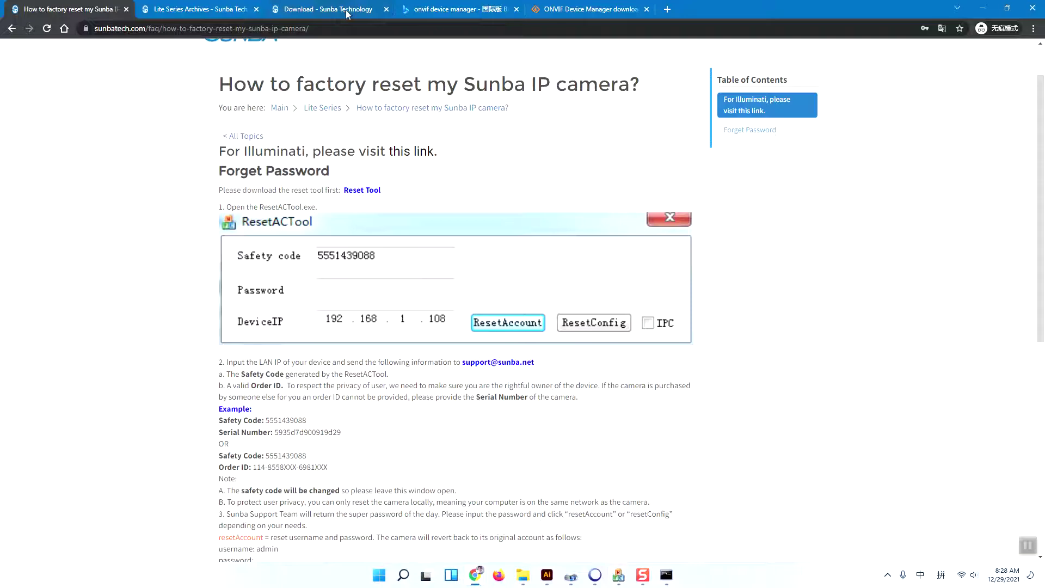
pyautogui.click(419, 7)
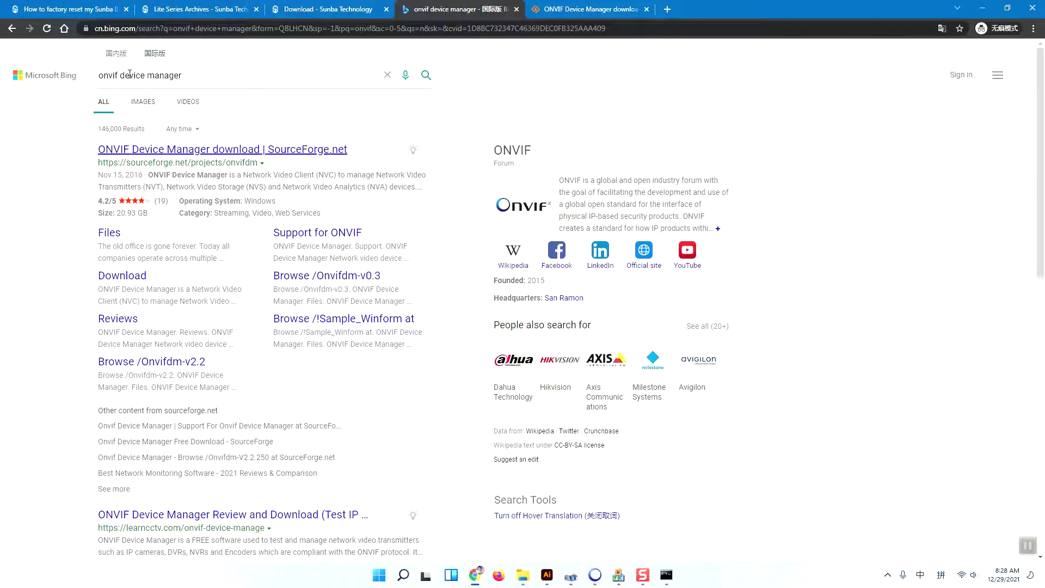
pyautogui.click(553, 12)
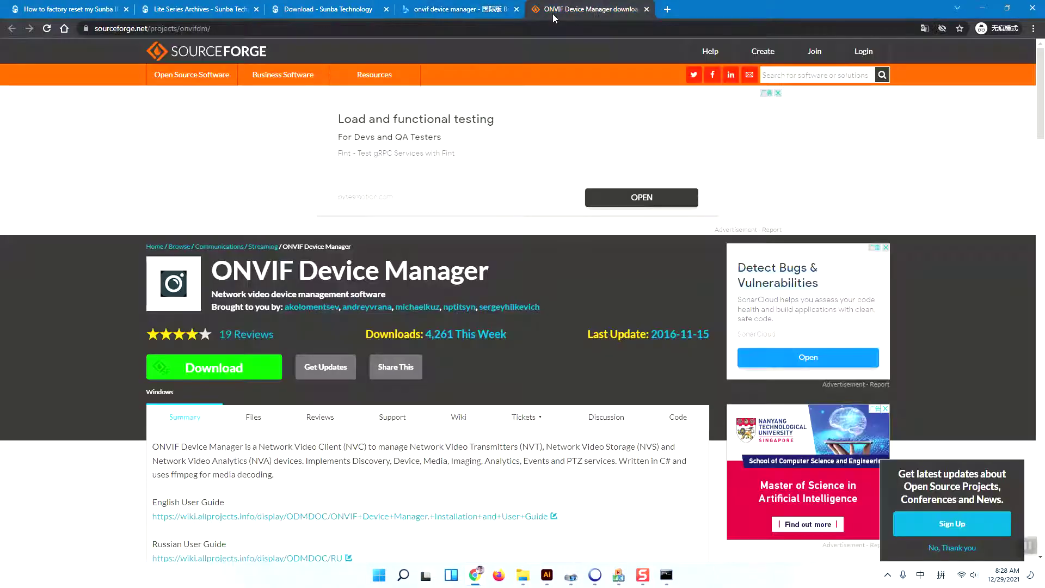
pyautogui.scroll(-2, 283, 266)
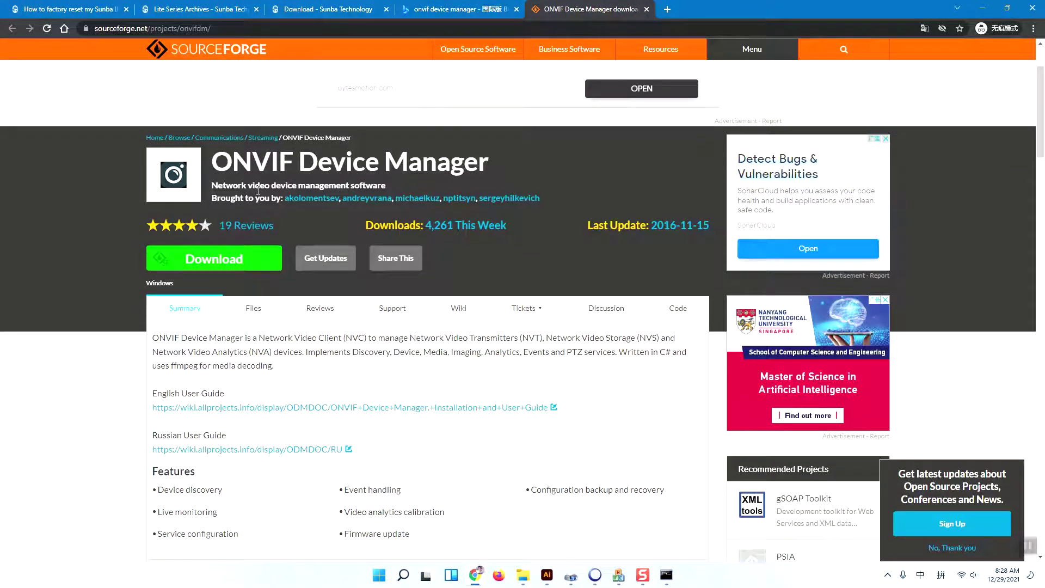
pyautogui.scroll(2, 245, 245)
pyautogui.scroll(-1, 240, 309)
pyautogui.scroll(-1, 240, 309)
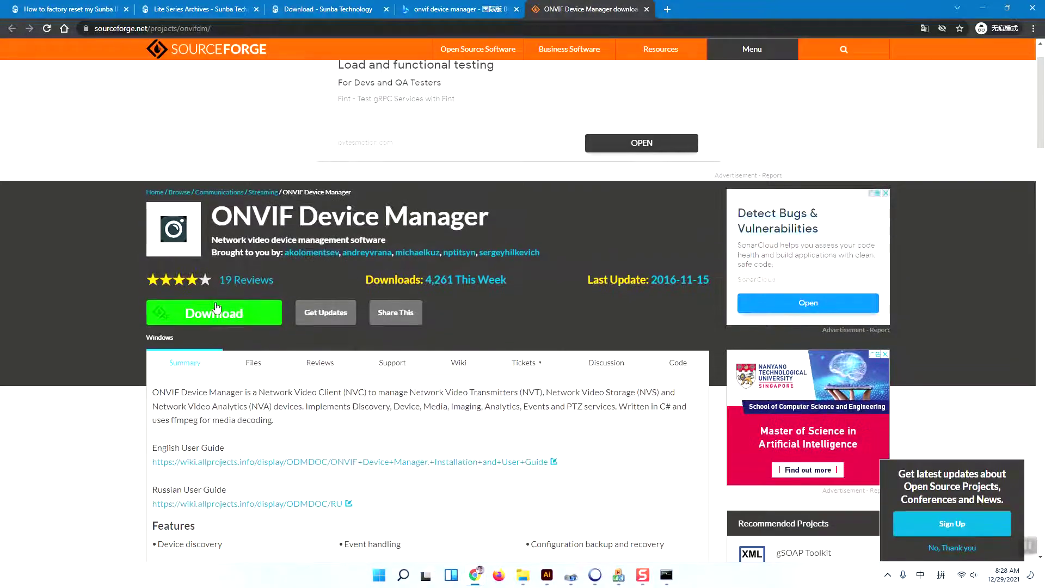
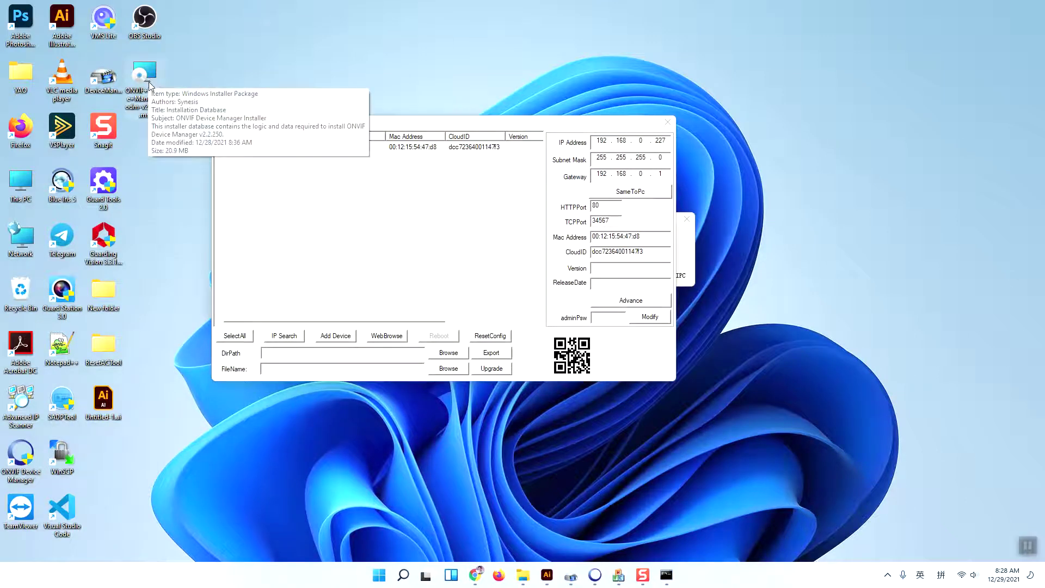
# Step: Launch ONVIF Device Manager from the desktop shortcut to load the NVT camera's settings
pyautogui.doubleClick(24, 453)
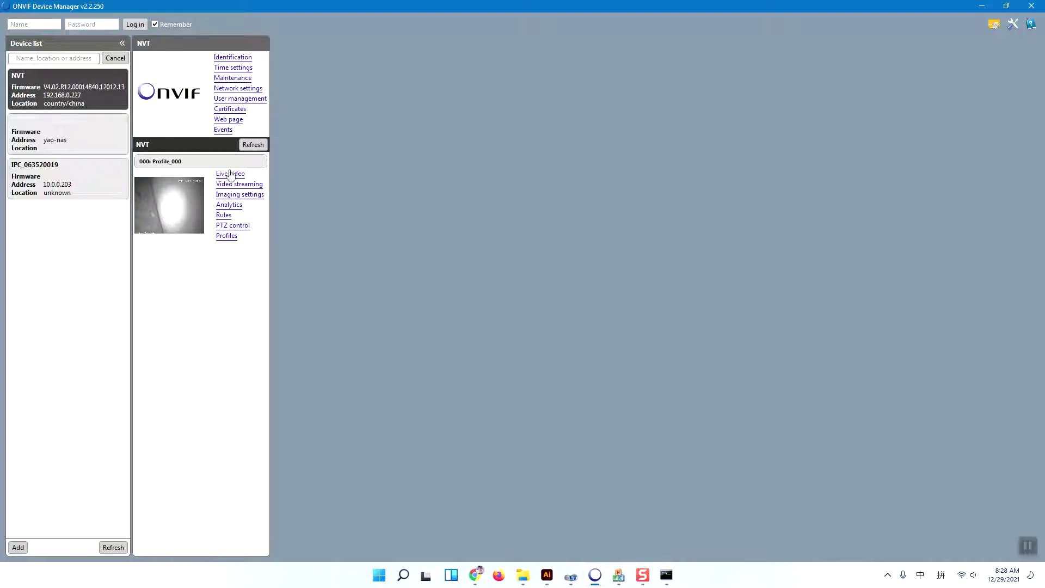
# Step: Open the NVT camera's User management page, glancing at Live video before returning
pyautogui.click(234, 99)
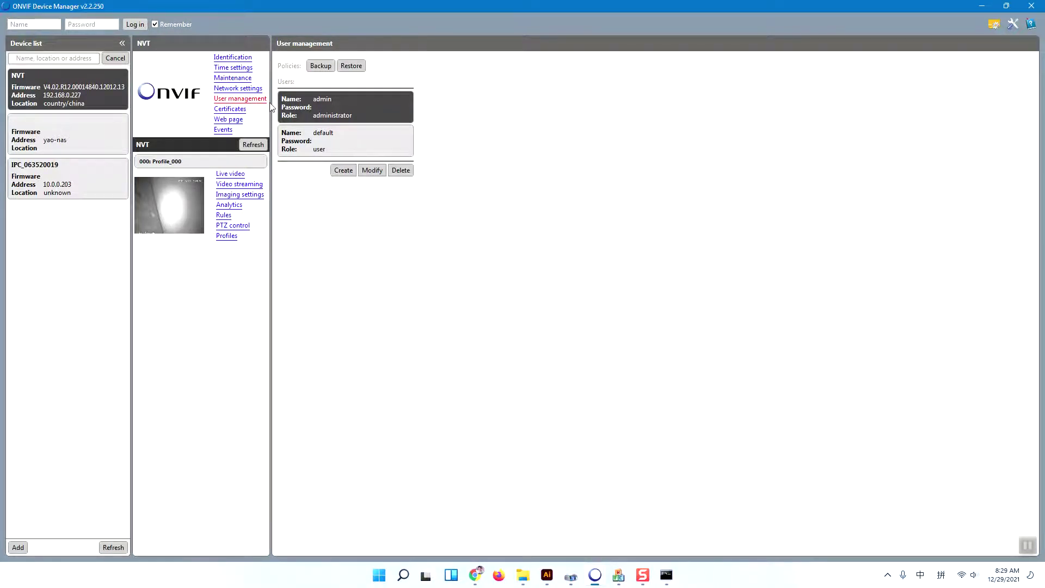
pyautogui.click(233, 174)
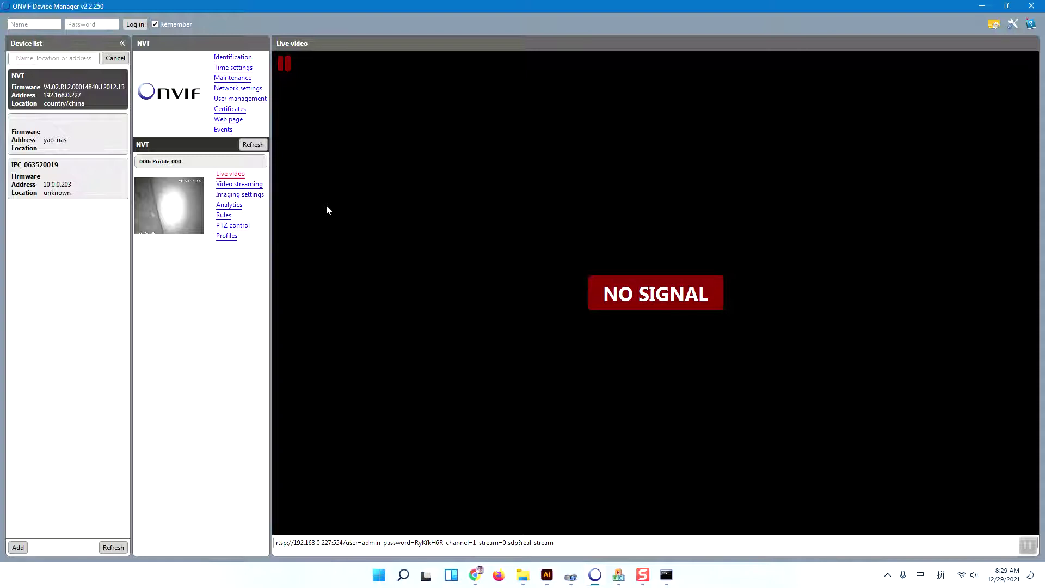
pyautogui.click(236, 99)
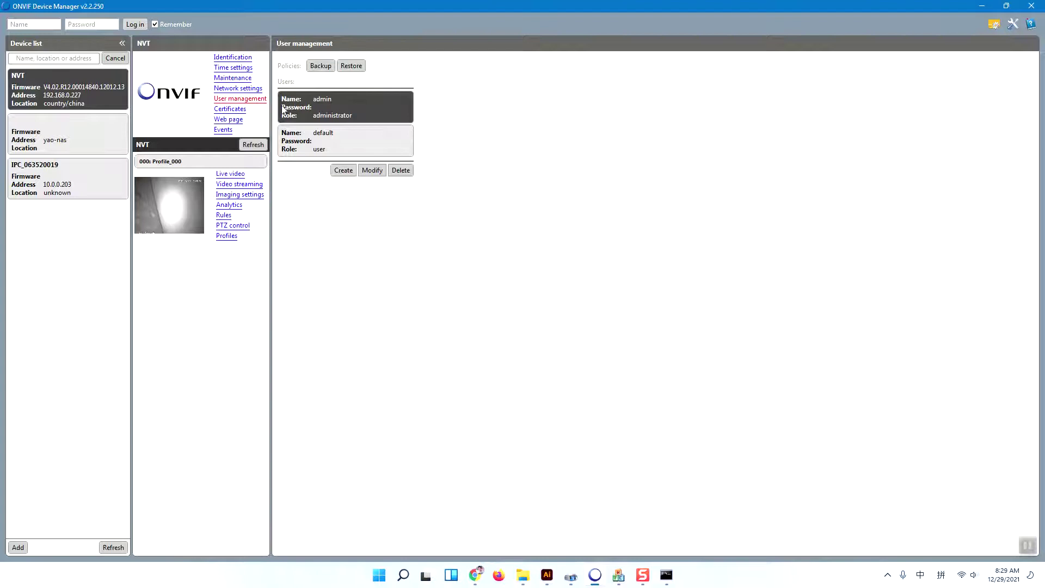
# Step: Create a new administrator-role user with a new user name and password, and apply it
pyautogui.click(339, 172)
pyautogui.moveTo(348, 65); pyautogui.dragTo(308, 67)
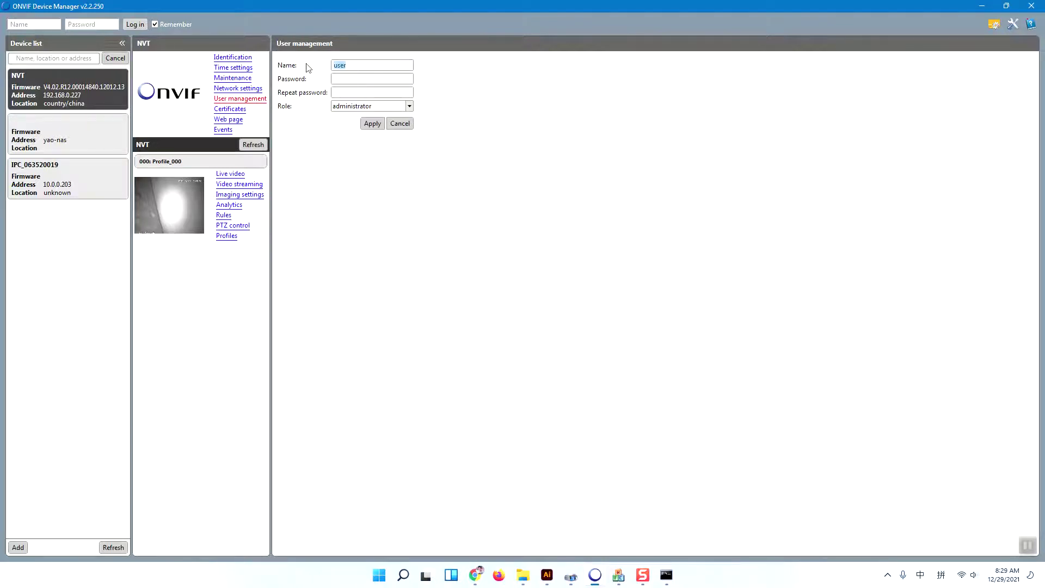
pyautogui.write('su')
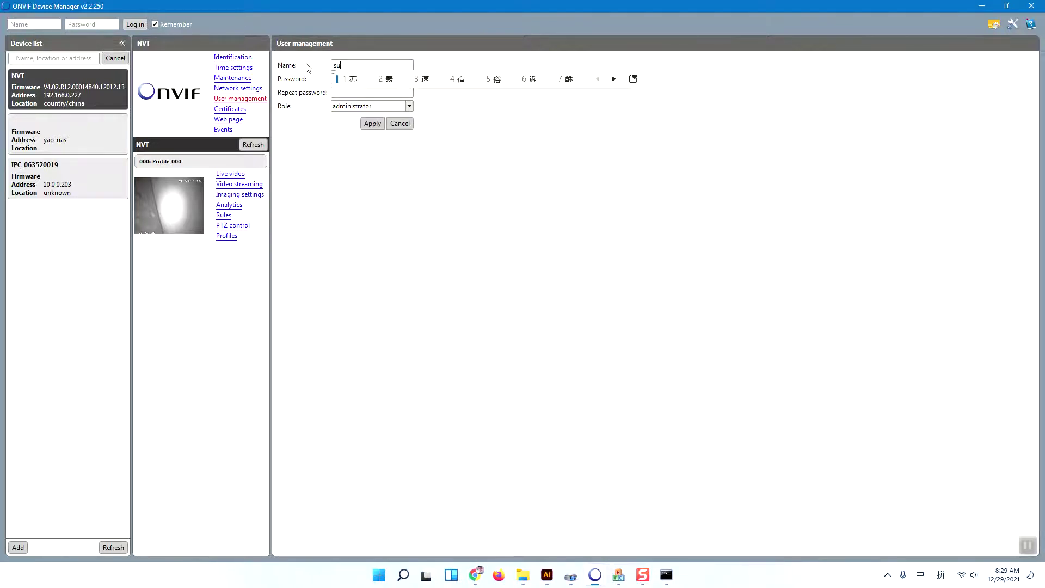
pyautogui.write('nba')
pyautogui.press('Return')
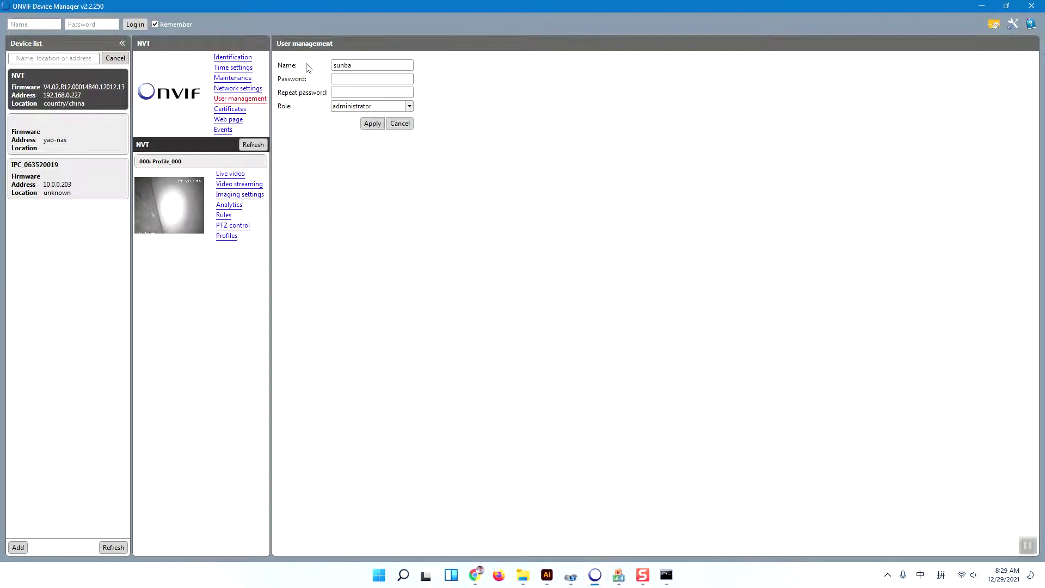
pyautogui.click(354, 78)
pyautogui.write('sunb')
pyautogui.write('sunba')
pyautogui.click(373, 123)
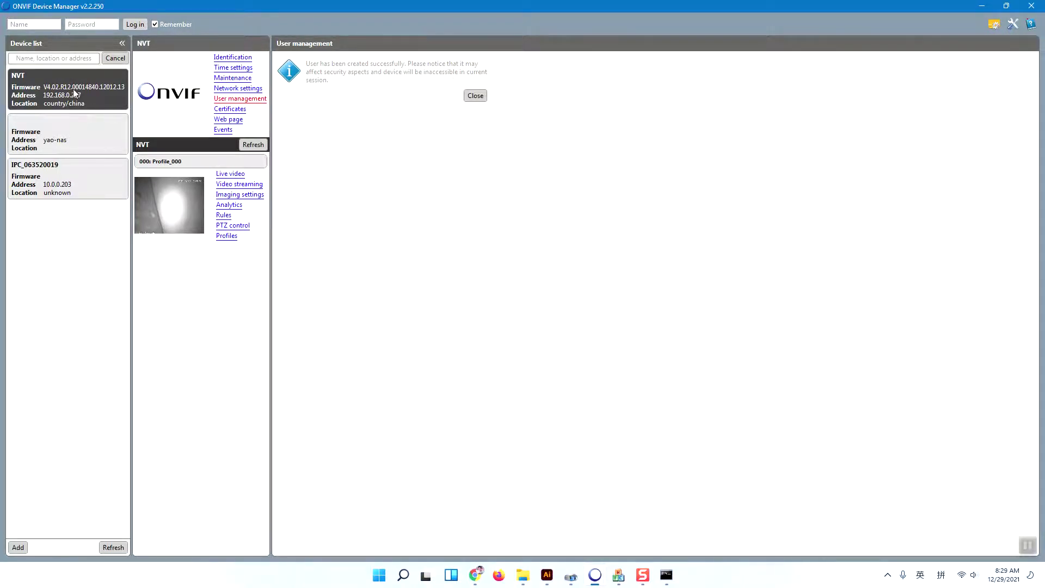
# Step: Log in to the camera at 192.168.0.227 in DeviceManage using the new administrator credentials
pyautogui.click(982, 6)
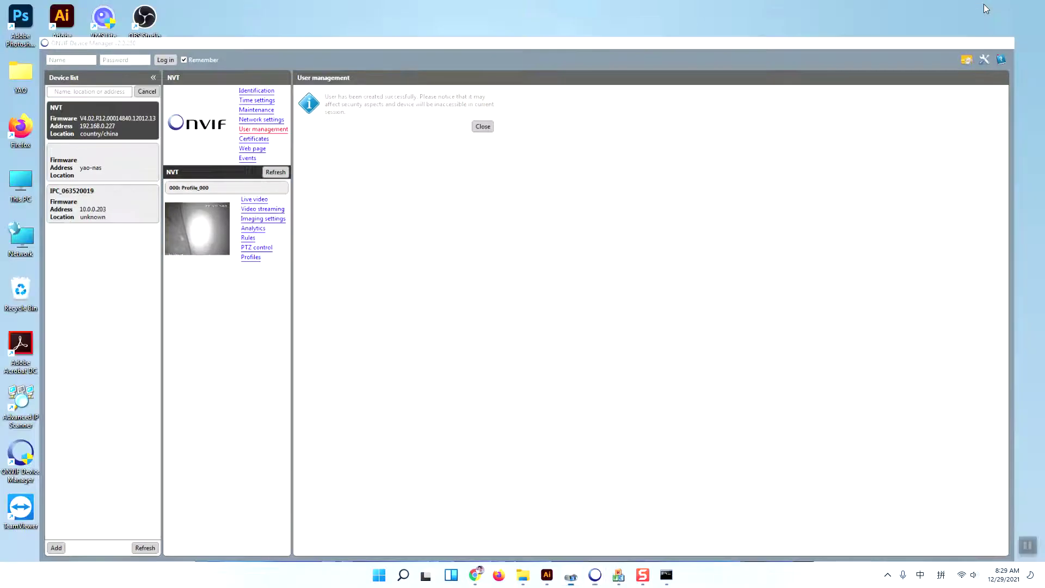
pyautogui.doubleClick(321, 148)
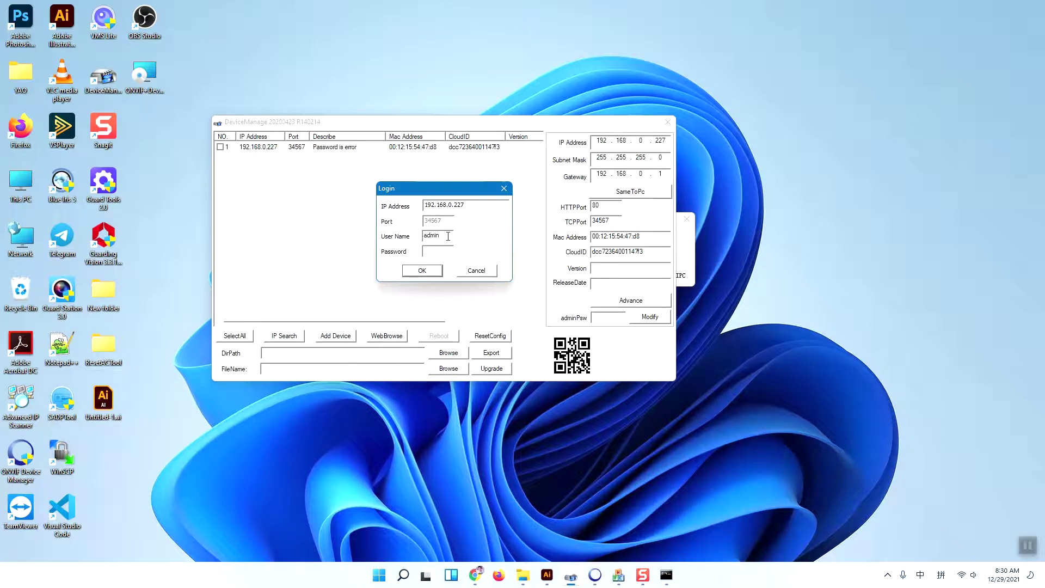
pyautogui.write('sunba')
pyautogui.click(430, 272)
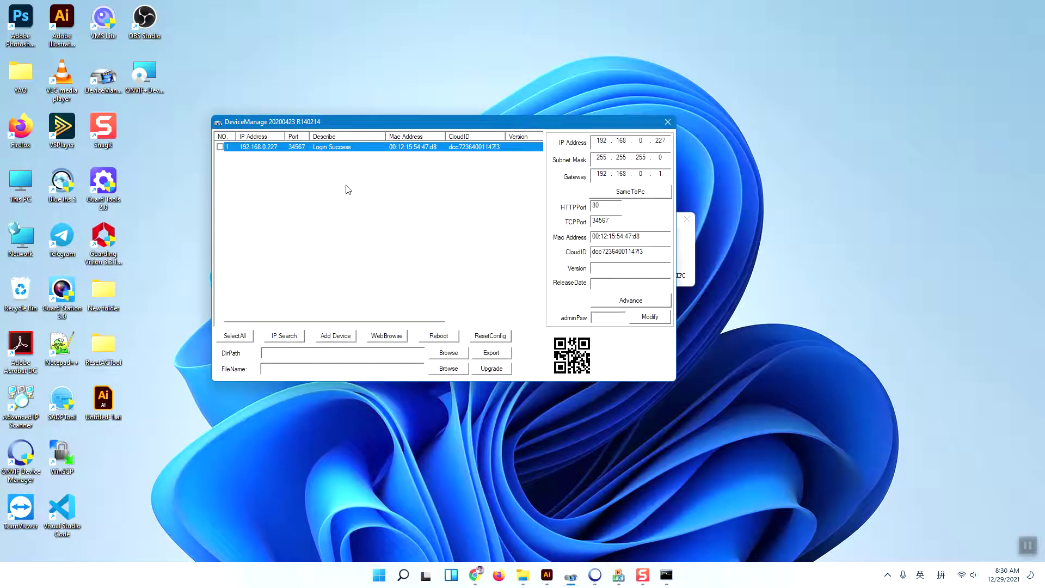
# Step: Select the camera at 192.168.0.227 and run ResetConfig until it reports ResetConfigOK
pyautogui.click(220, 147)
pyautogui.click(491, 337)
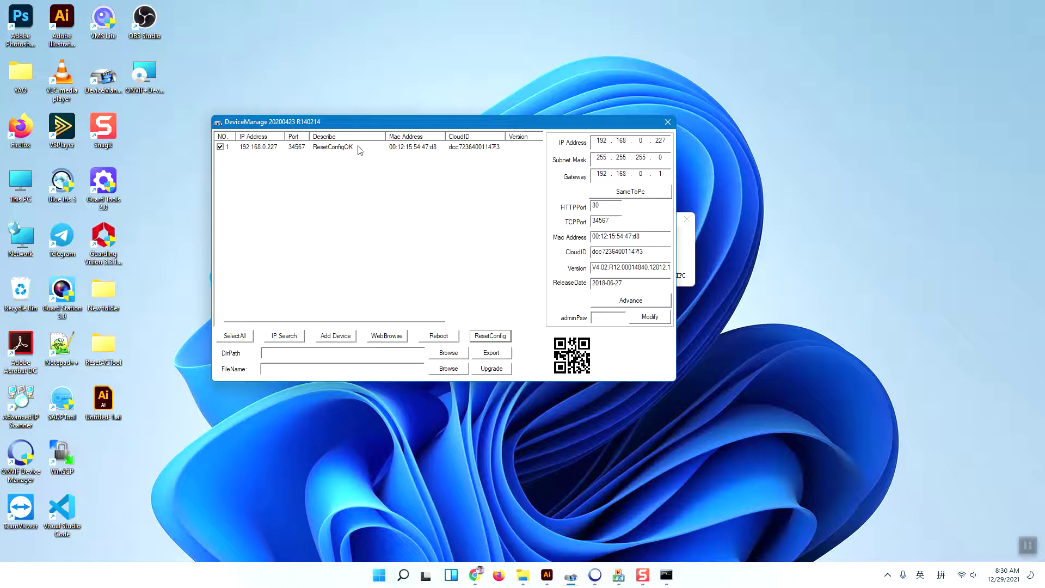
pyautogui.moveTo(318, 125)
pyautogui.mouseDown()
pyautogui.moveTo(295, 108)
pyautogui.moveTo(312, 132)
pyautogui.mouseUp()
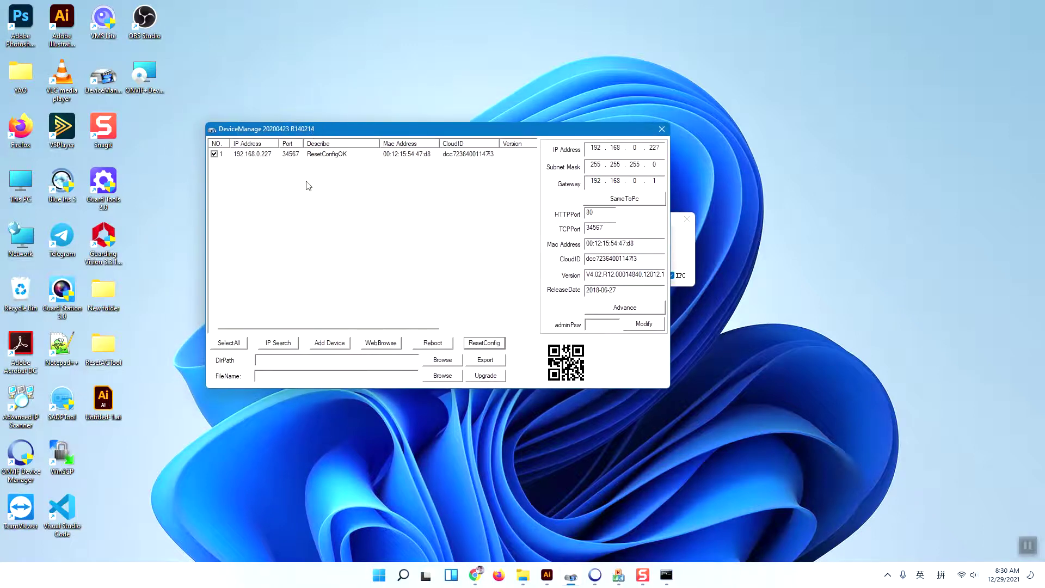
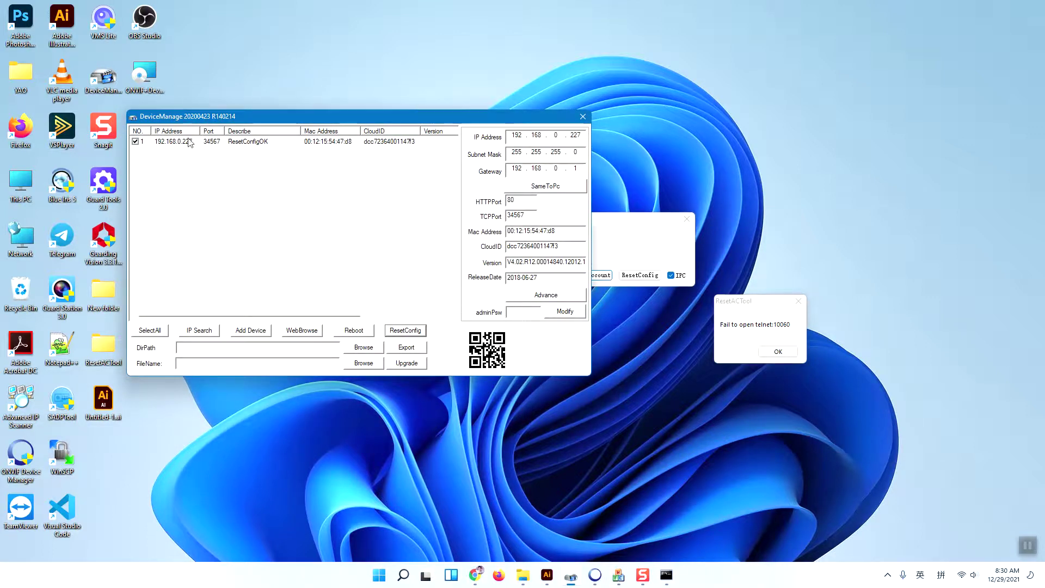
# Step: Leave the DeviceManage camera at ResetConfigOK and switch to Chrome's Sunba Lite Series product page
pyautogui.moveTo(166, 122); pyautogui.dragTo(179, 119)
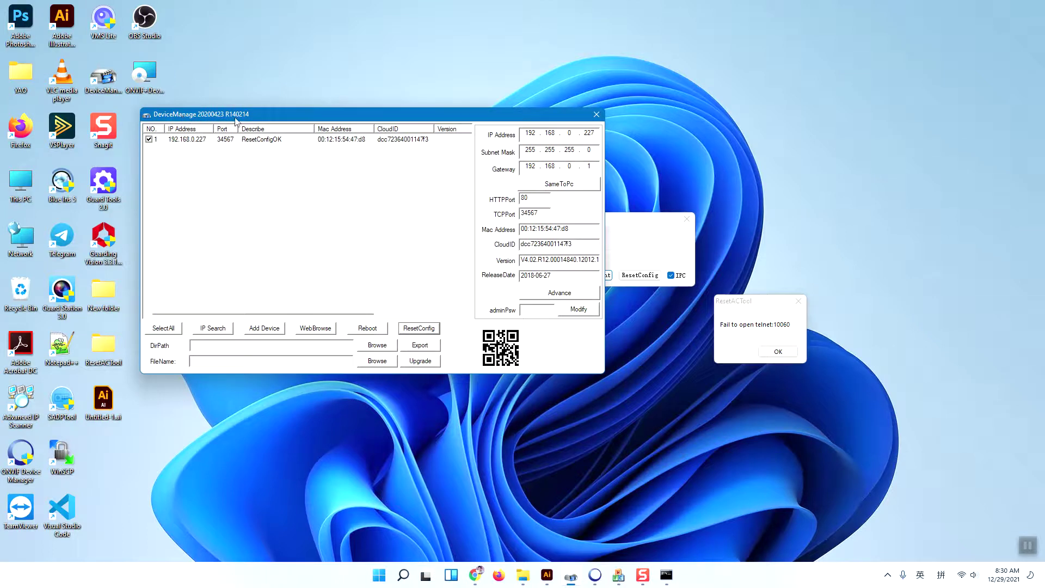
pyautogui.moveTo(470, 570)
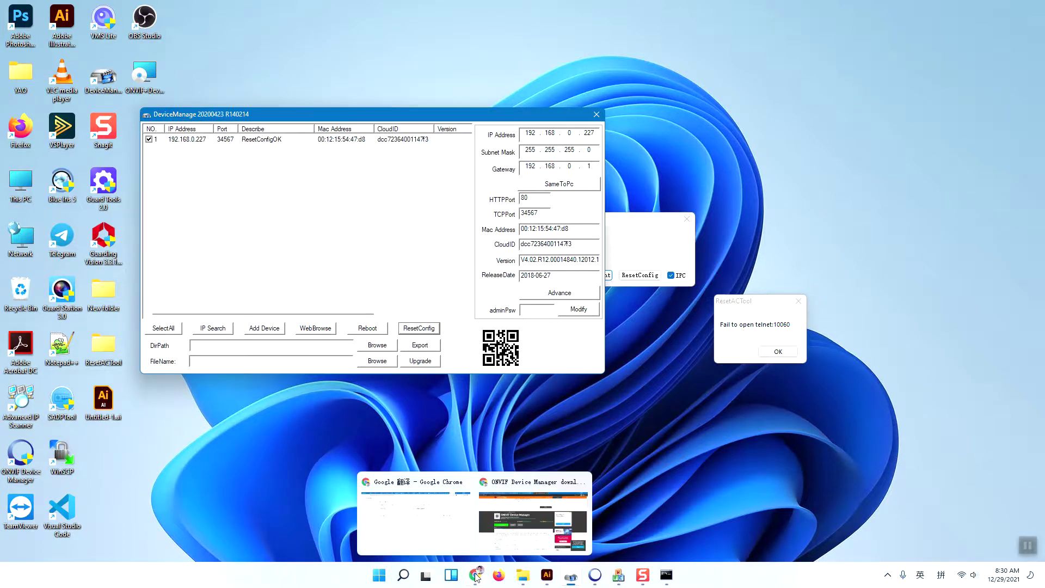
pyautogui.click(514, 525)
# Step: Compare the Sunba download page with the Lite Series listing, highlighting the Lite Series heading
pyautogui.click(144, 8)
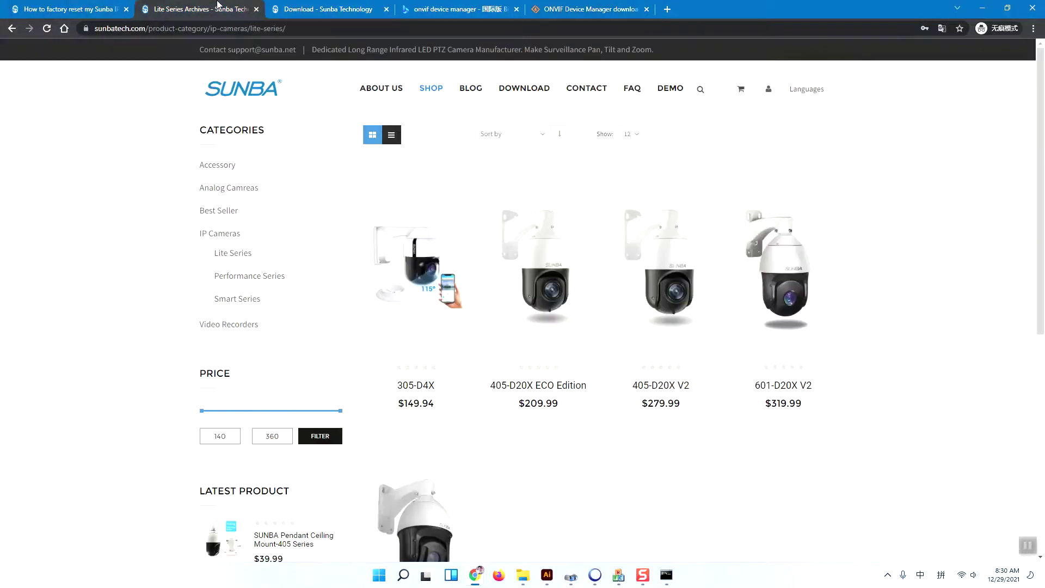
pyautogui.click(321, 8)
pyautogui.scroll(-2, 472, 243)
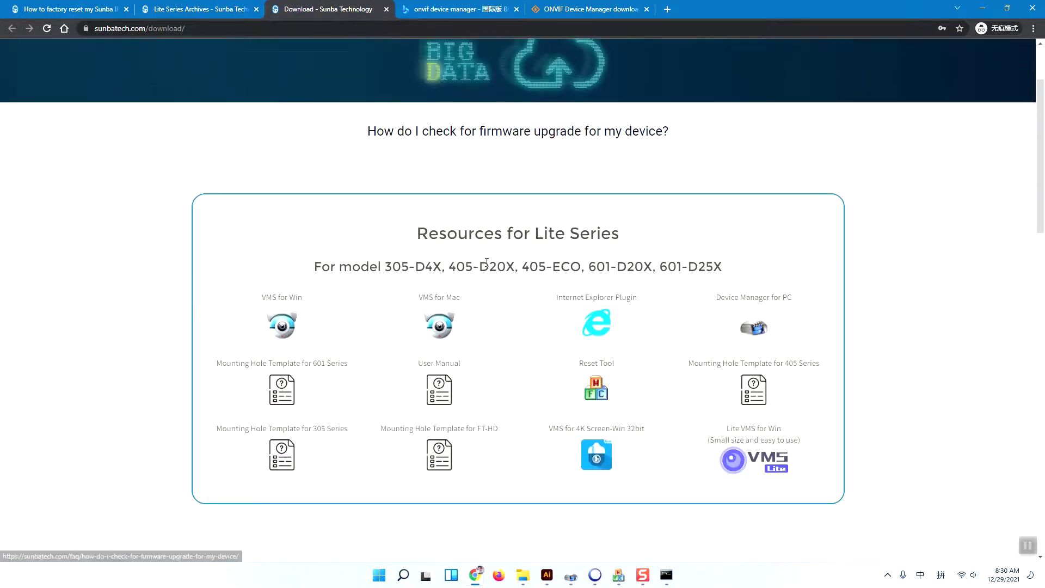
pyautogui.moveTo(522, 235); pyautogui.dragTo(632, 236)
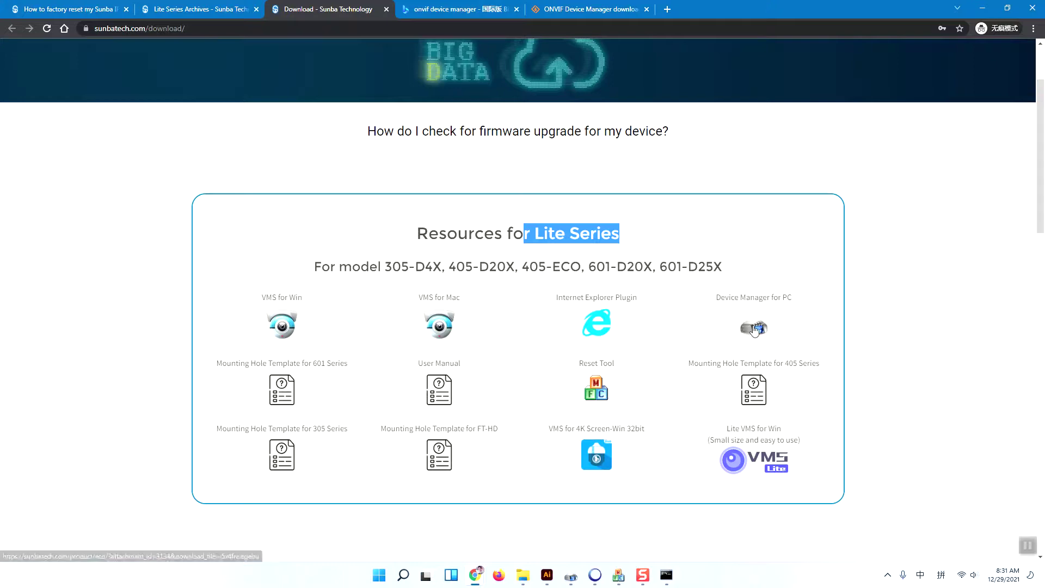
pyautogui.click(188, 8)
pyautogui.scroll(-2, 564, 337)
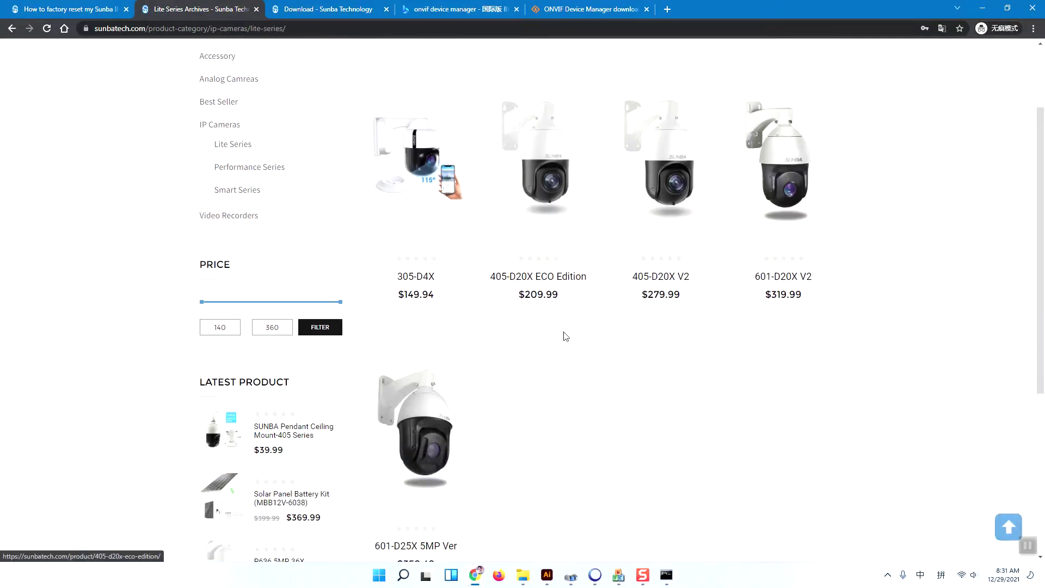
pyautogui.scroll(2, 563, 337)
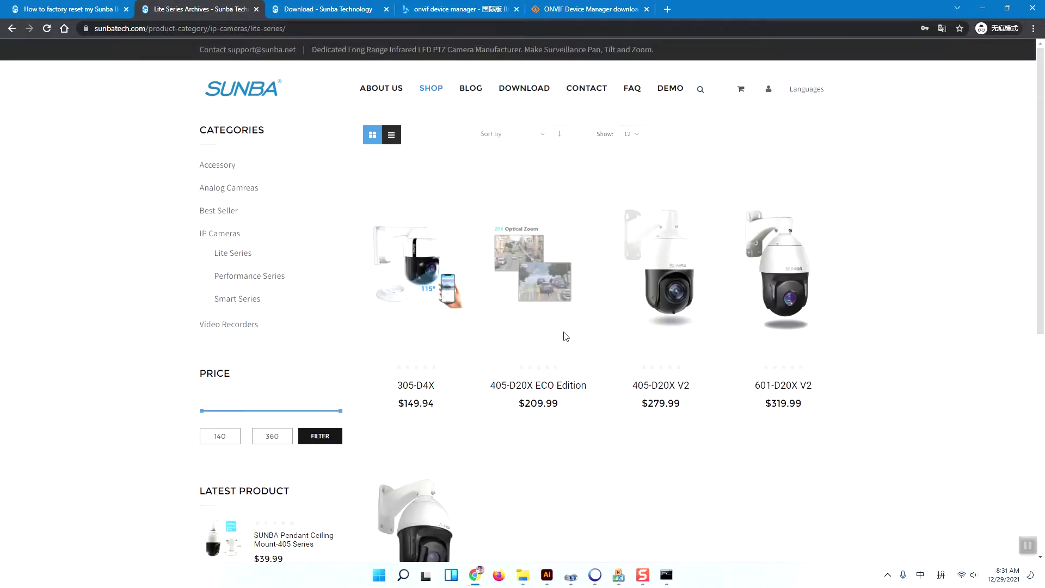
# Step: Glance at the ONVIF Device Manager tabs, then browse the Sunba download page's resource sections
pyautogui.click(574, 8)
pyautogui.click(446, 8)
pyautogui.click(358, 7)
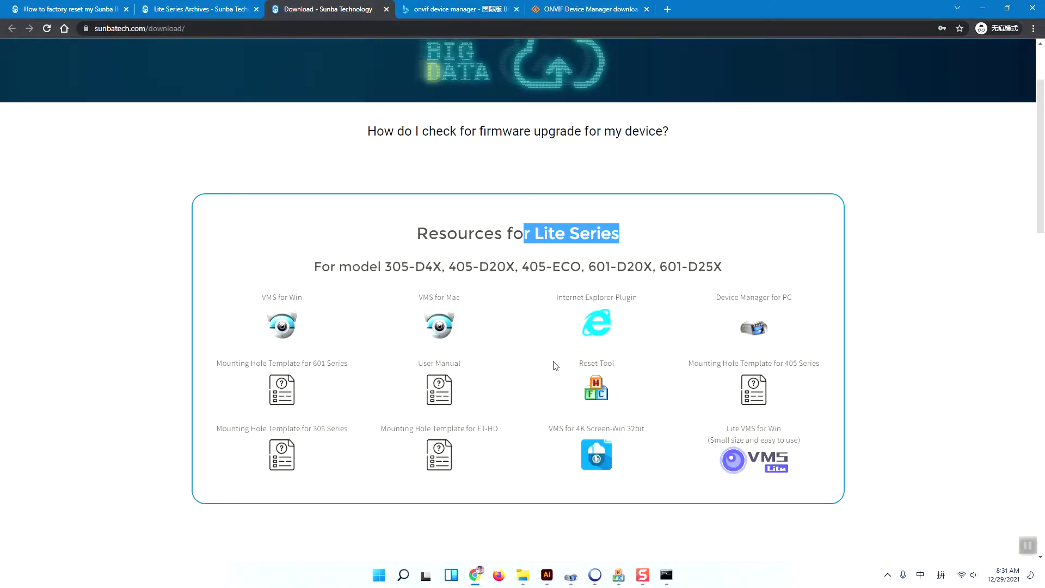
pyautogui.scroll(-15, 555, 365)
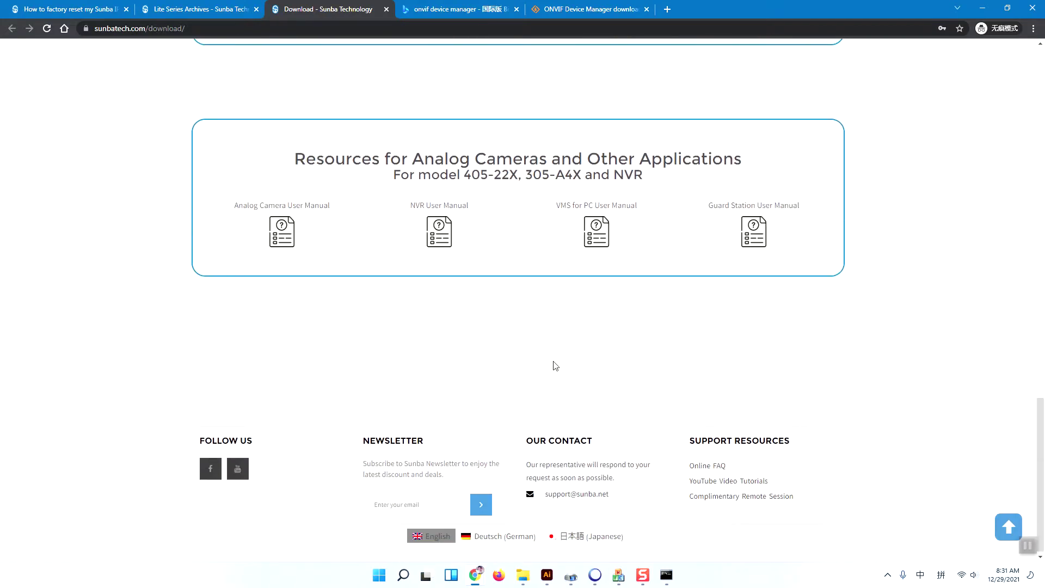
pyautogui.scroll(9, 640, 398)
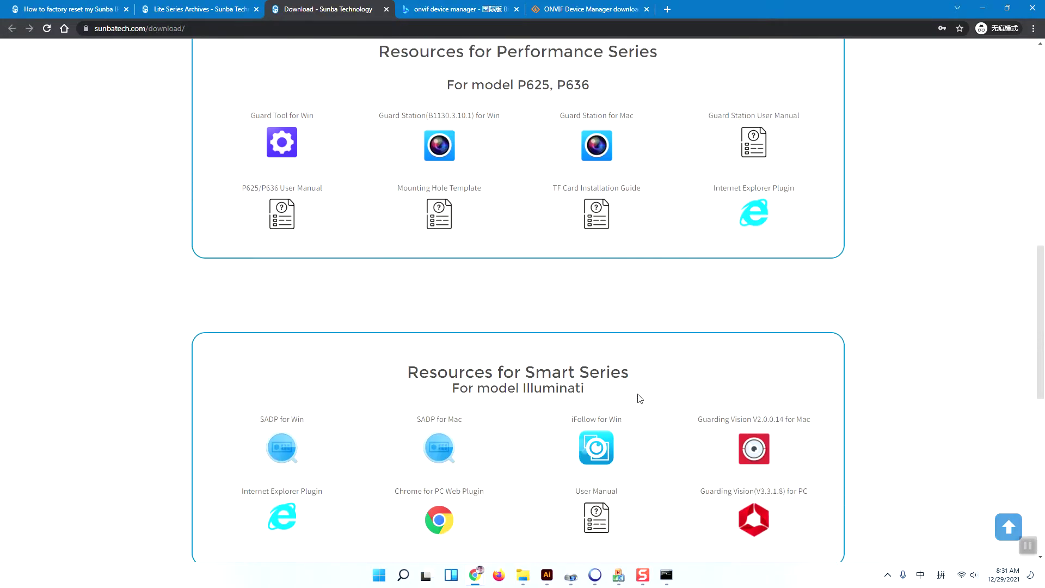